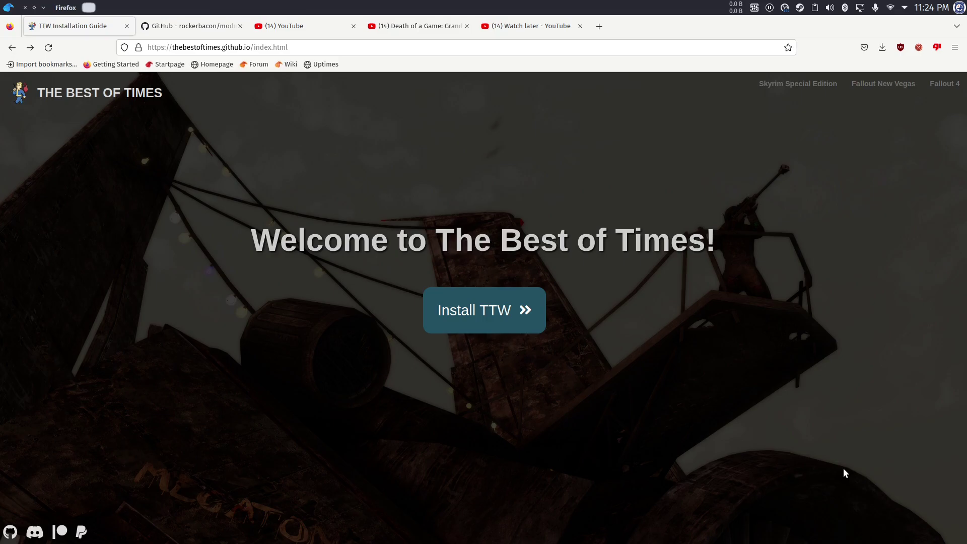
- Open the TTW installation guide from the Best of Times landing page
left_click(536, 319)
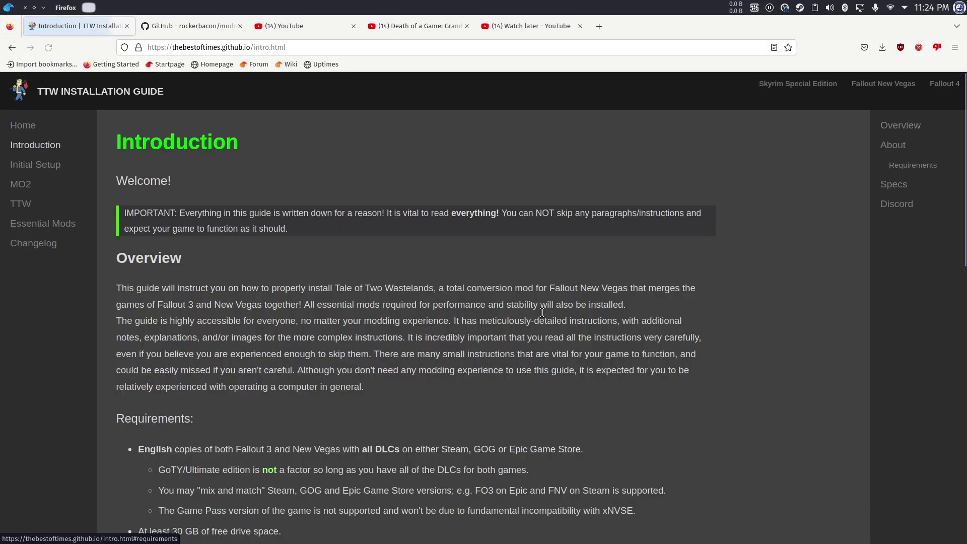
scroll(761, 262, "down", 1)
scroll(762, 277, "down", 3)
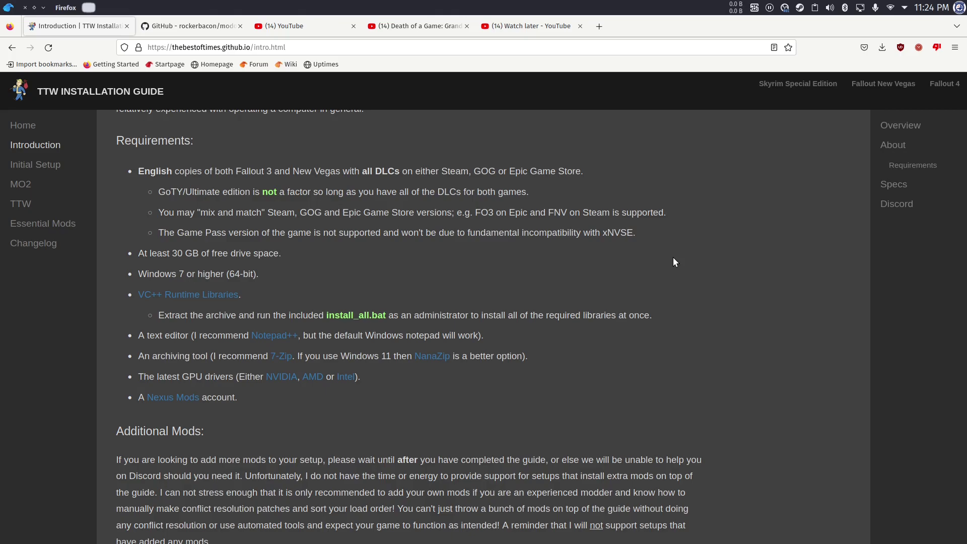
scroll(673, 257, "up", 5)
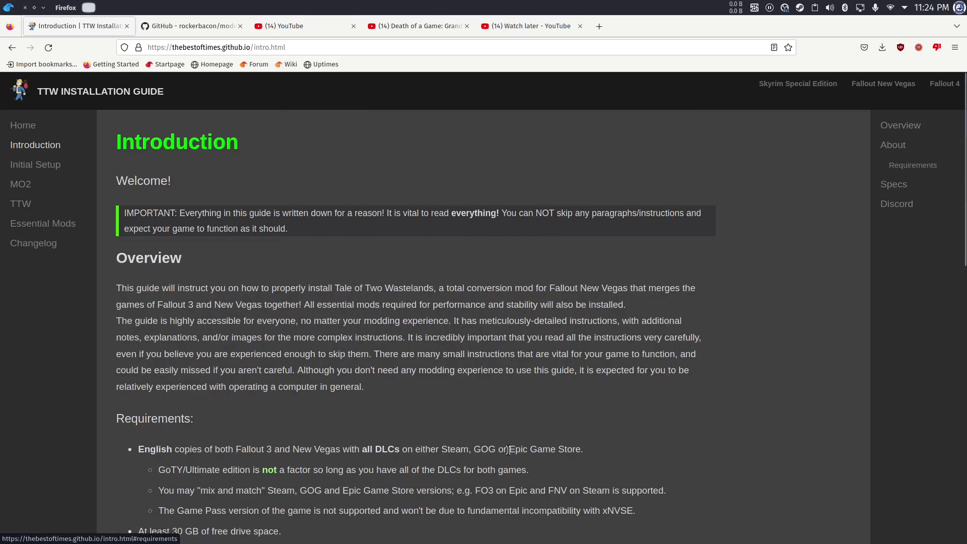
scroll(638, 423, "down", 4)
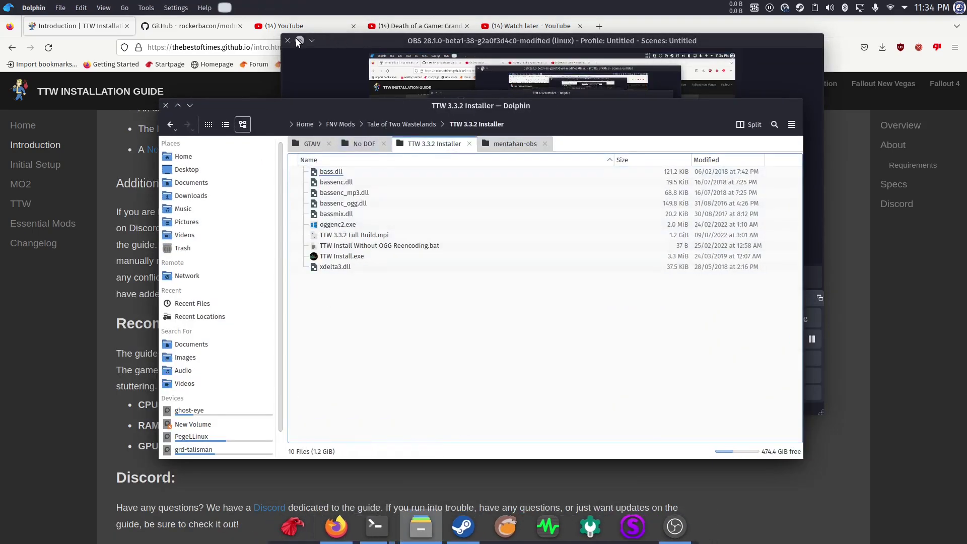
left_click(311, 40)
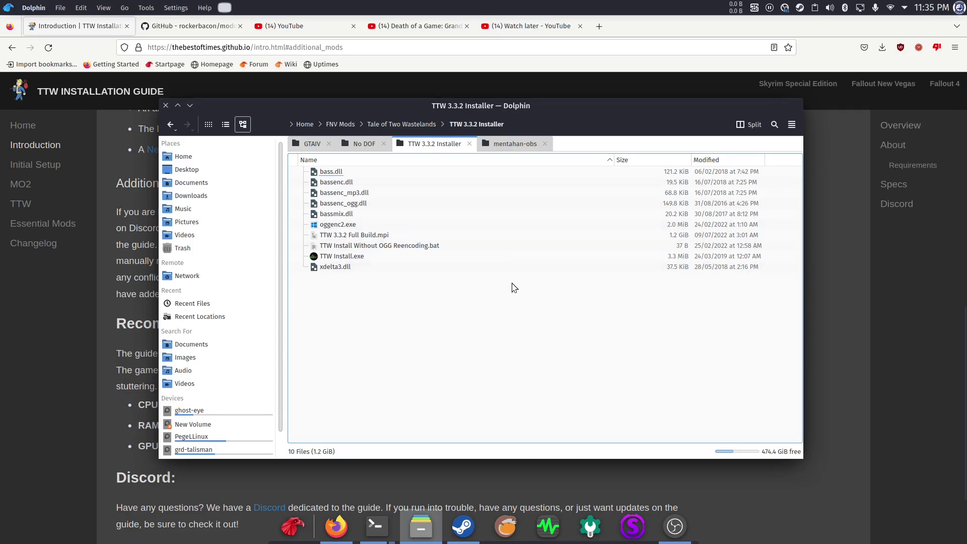
left_click(200, 26)
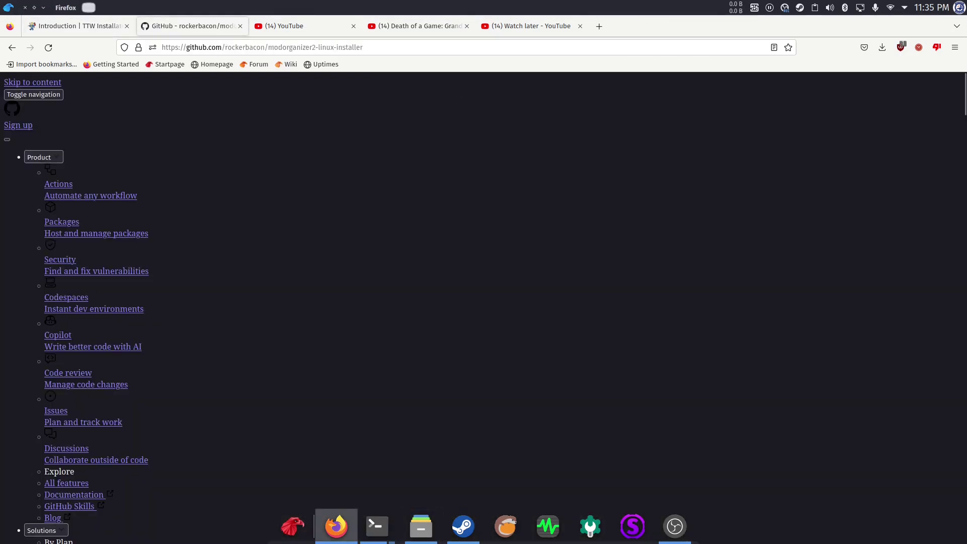
left_click(99, 27)
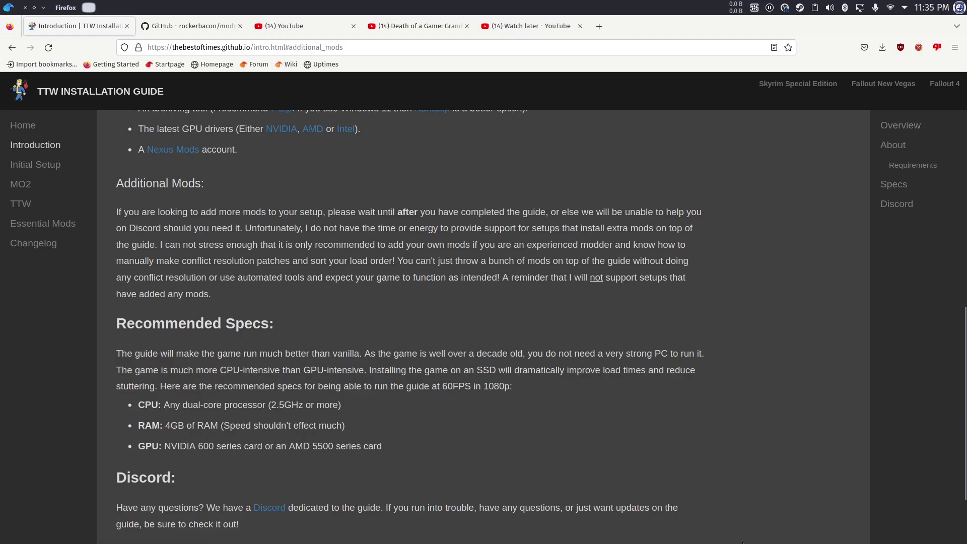
key("alt+Tab")
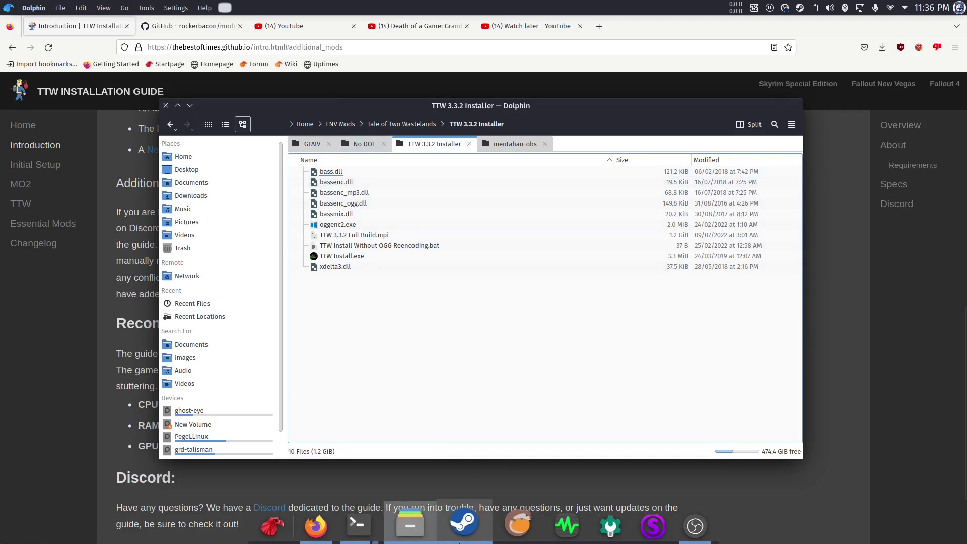
- Compare the Fallout 3 and Fallout: New Vegas Steam library pages, then play New Vegas
left_click(465, 525)
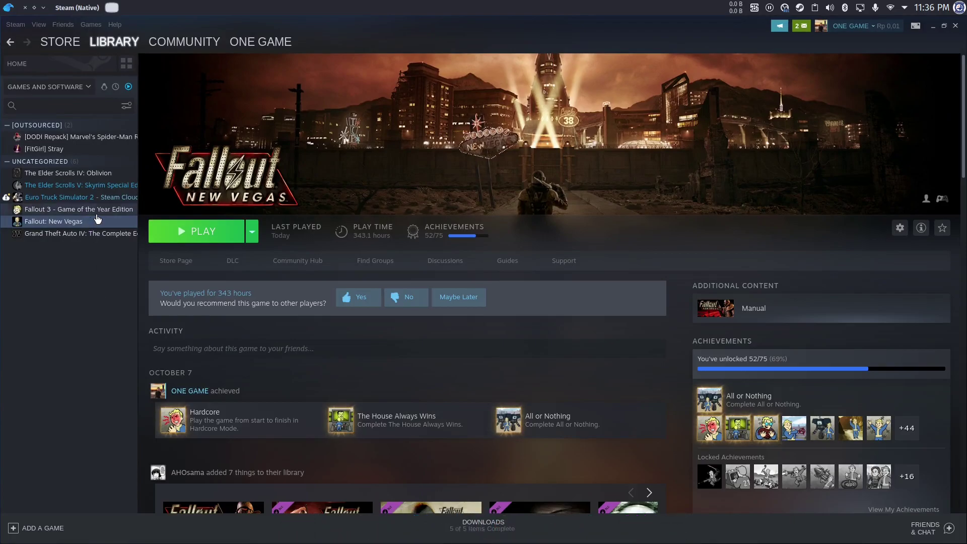
left_click(78, 209)
left_click(111, 222)
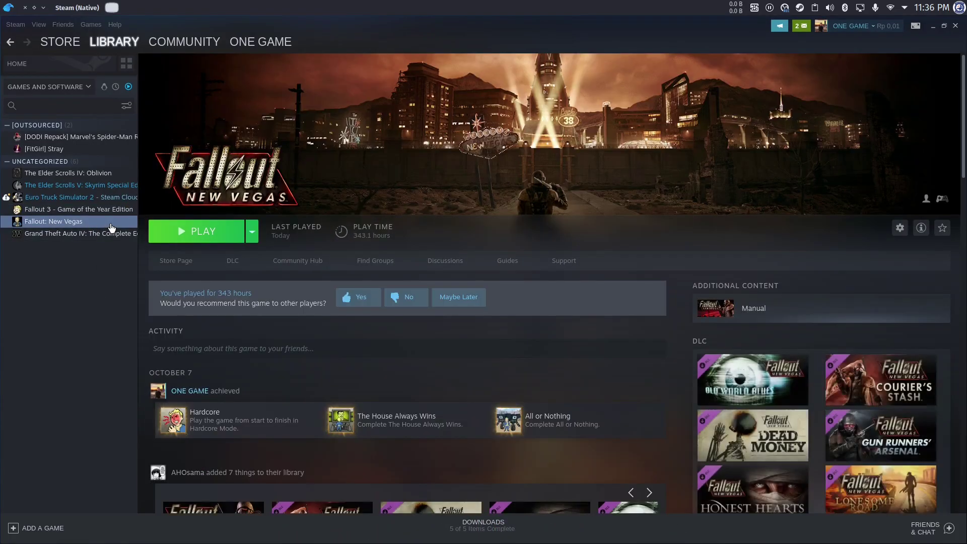
left_click(110, 212)
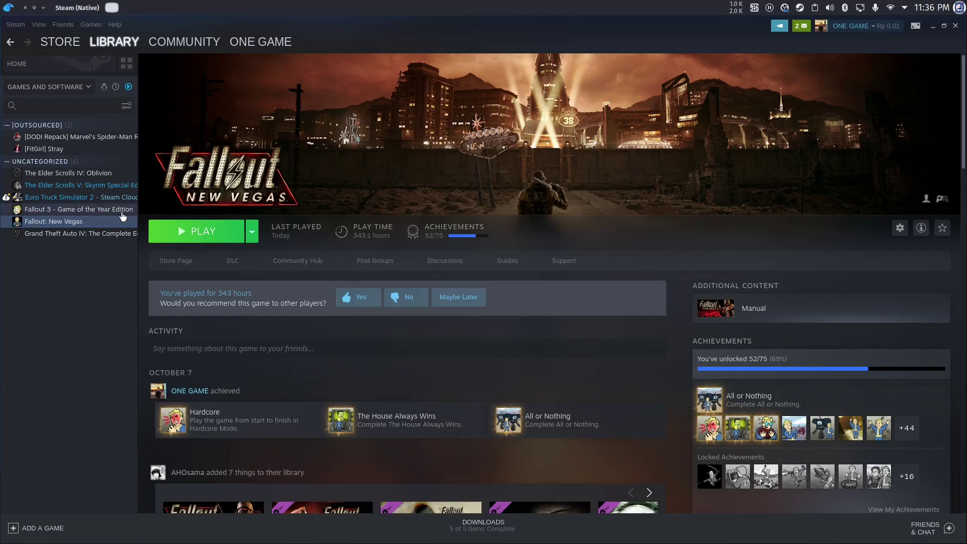
left_click(121, 211)
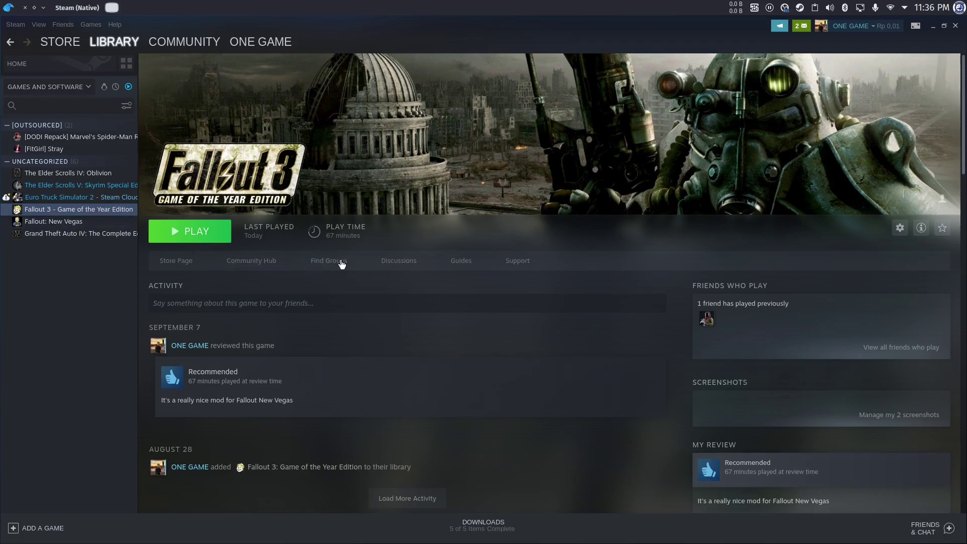
left_click(100, 224)
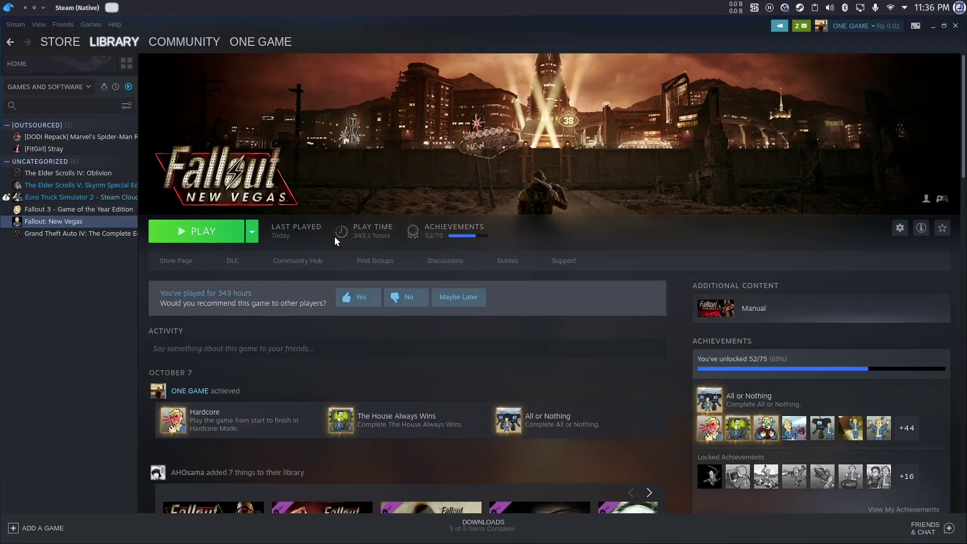
left_click(212, 234)
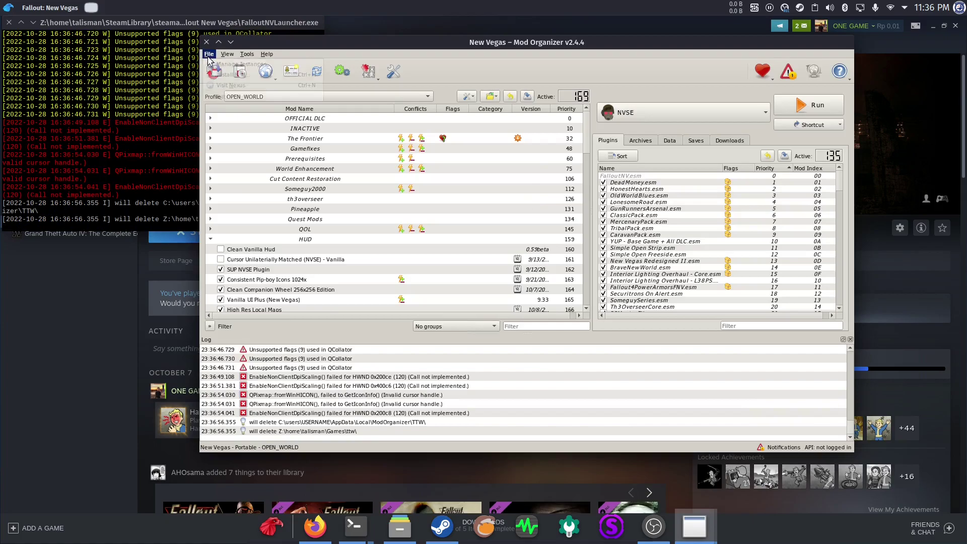
- Start a global instance for the TTW game named TTW via File > Manage Instances
left_click(210, 54)
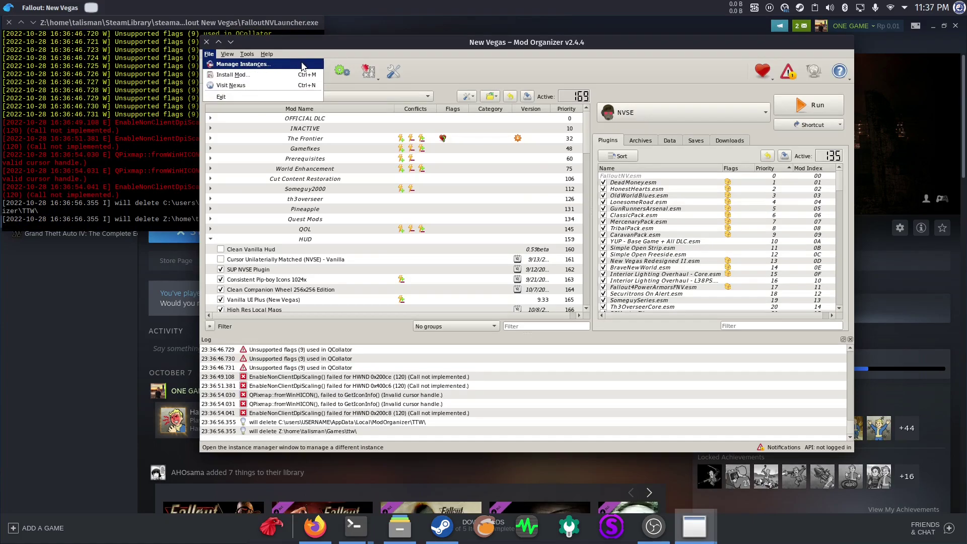
left_click(302, 64)
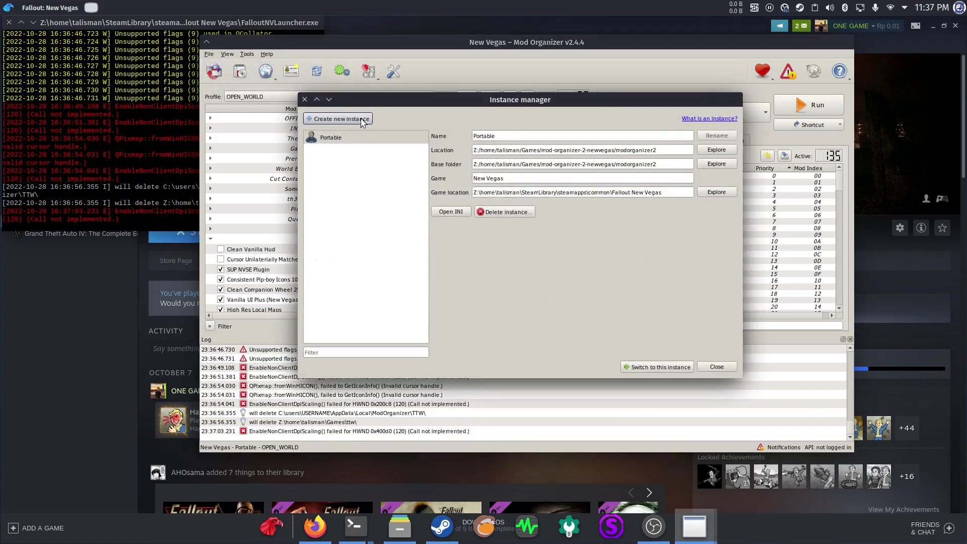
left_click(362, 122)
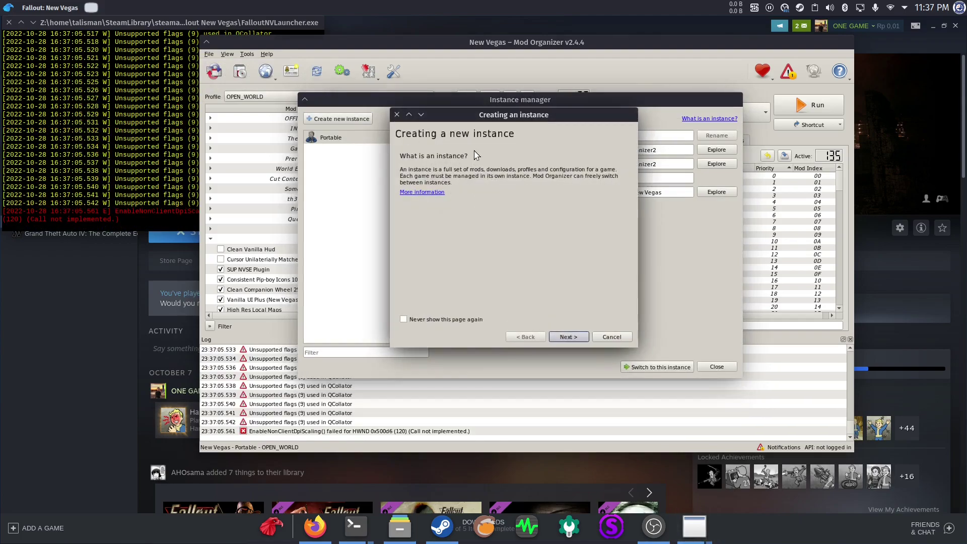
left_click(576, 338)
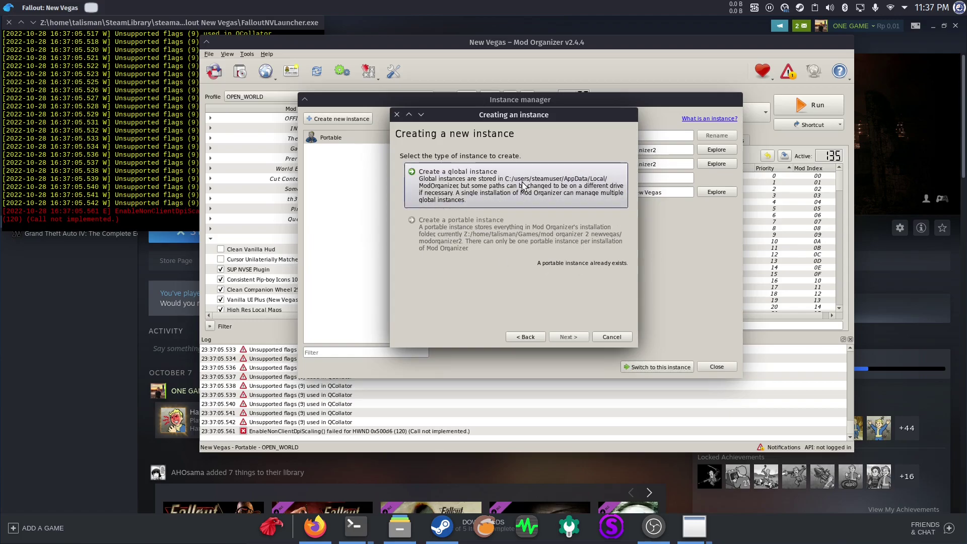
left_click(521, 185)
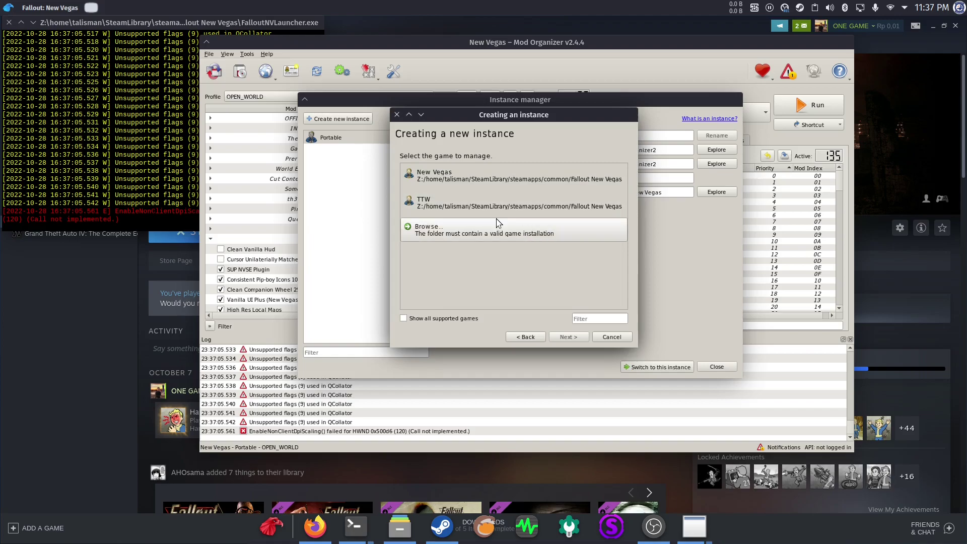
double_click(575, 204)
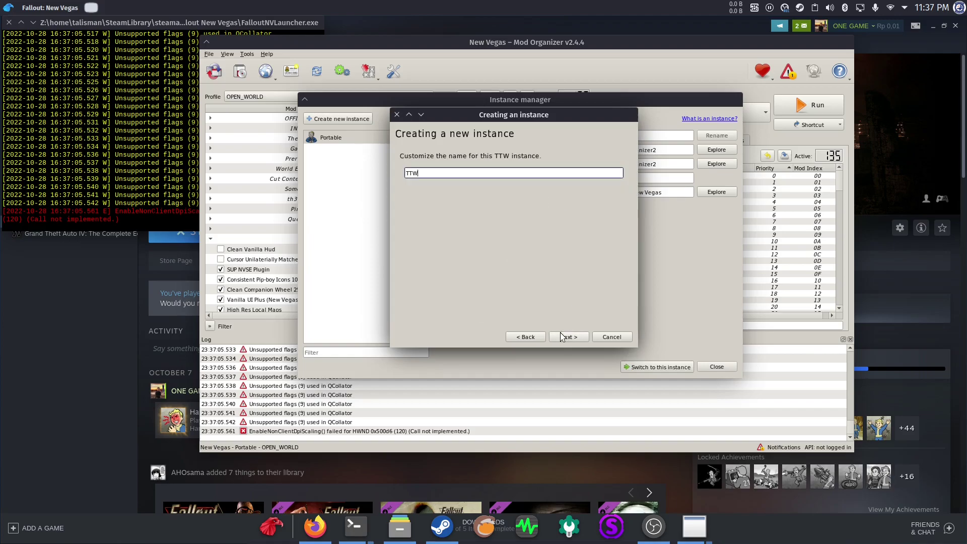
left_click(572, 337)
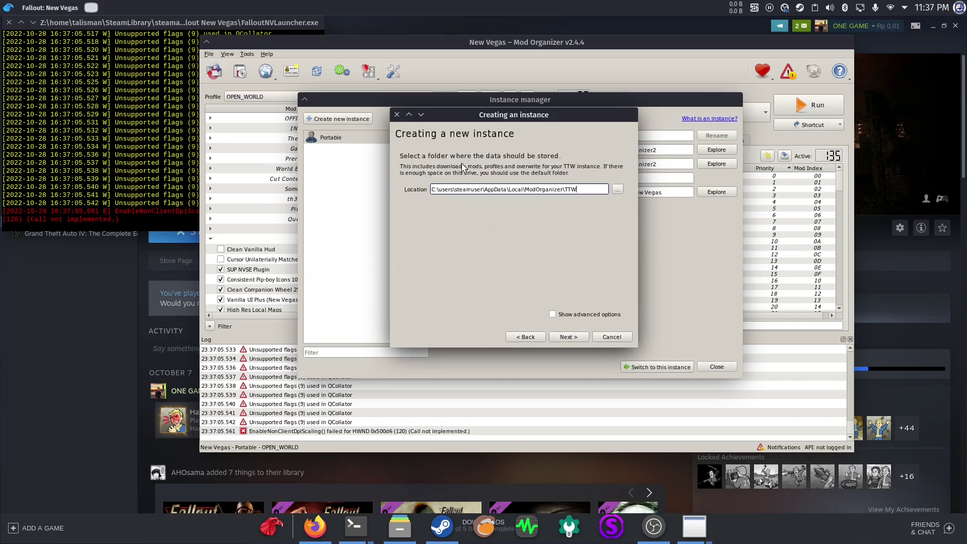
- Create a new ttw folder in the home directory and choose it as the instance location
left_click(616, 189)
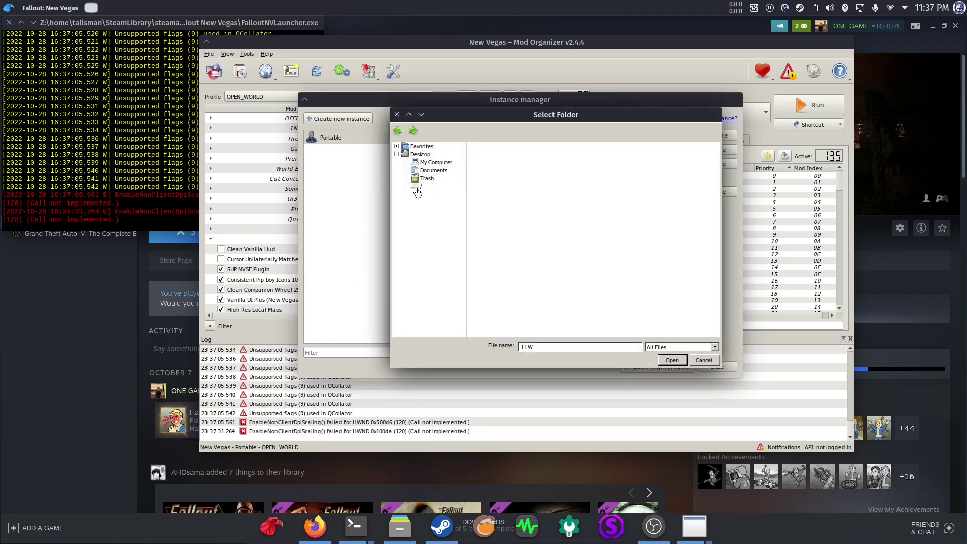
left_click(417, 189)
double_click(480, 173)
double_click(484, 147)
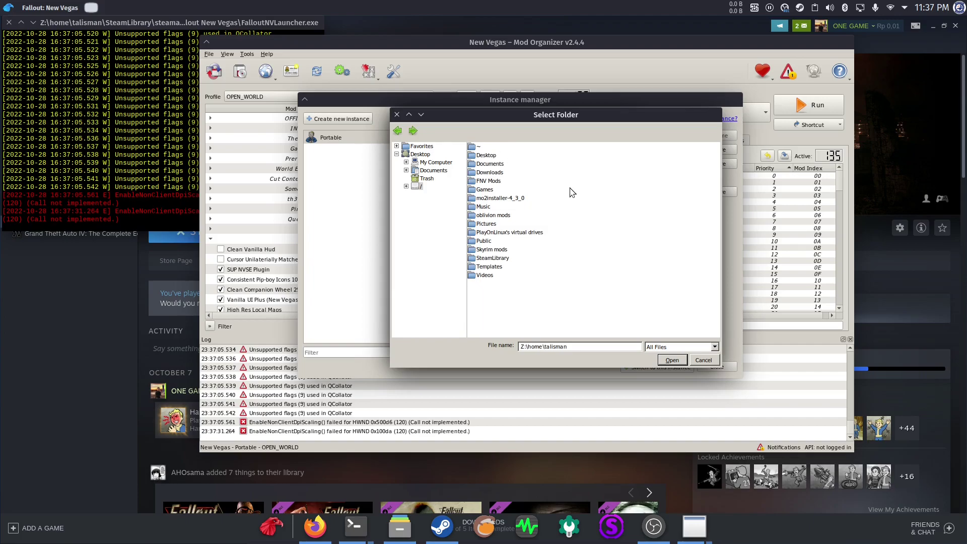
double_click(486, 190)
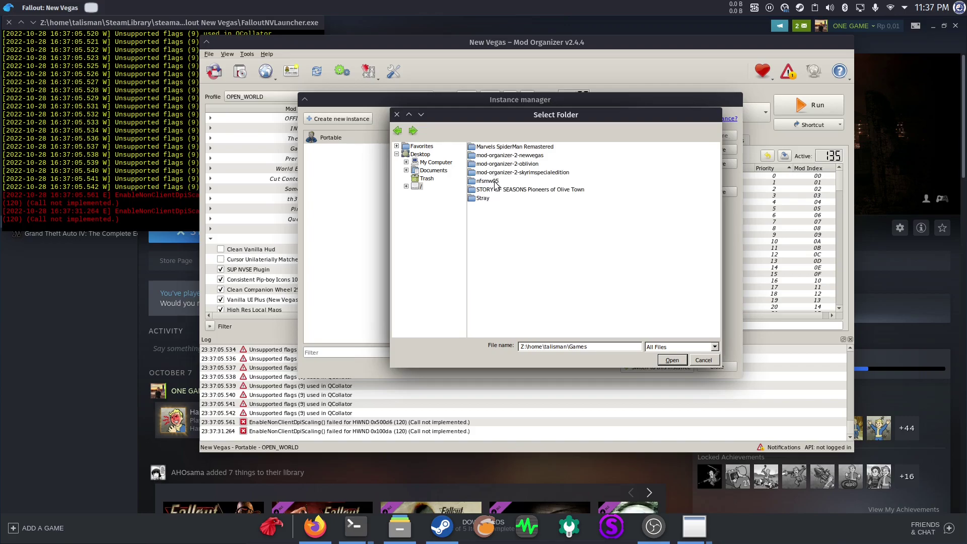
left_click(398, 130)
right_click(517, 300)
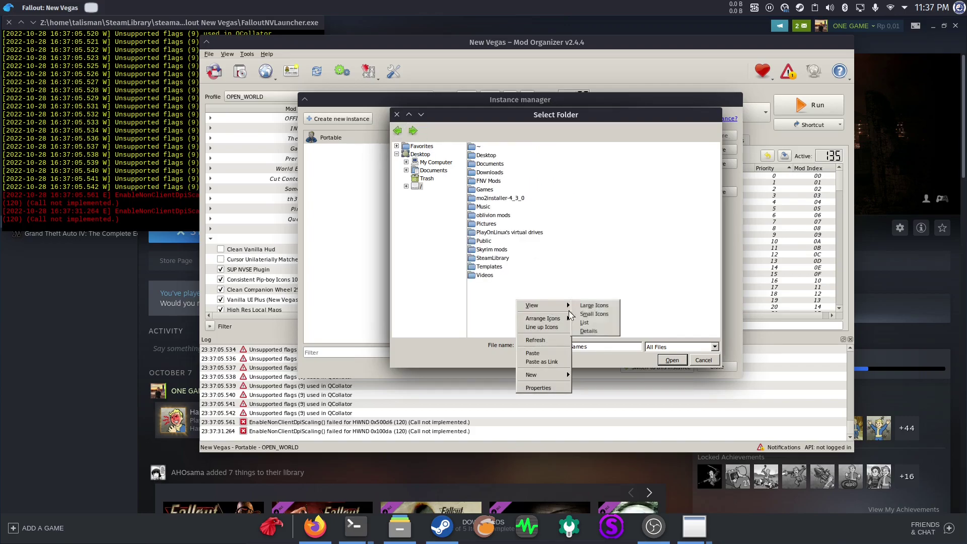
left_click(585, 376)
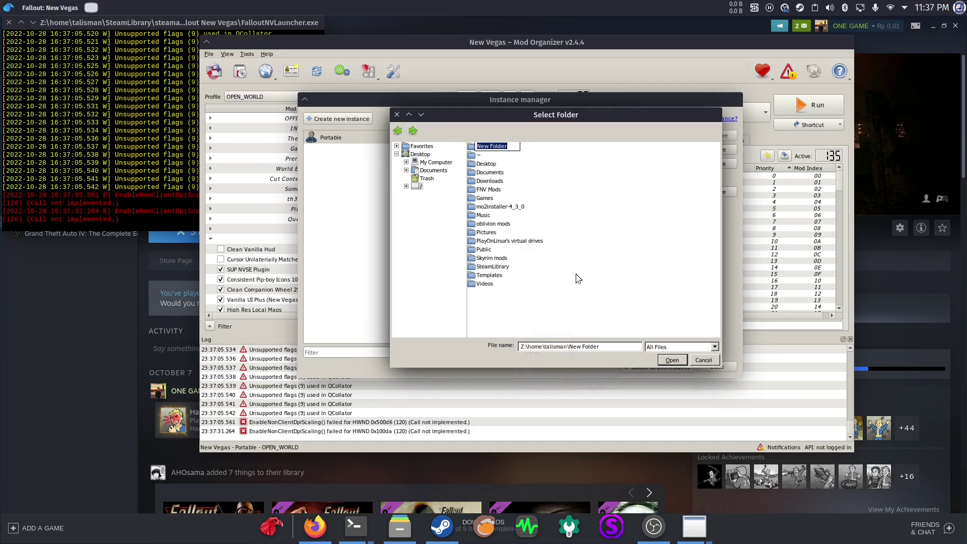
type("ttw")
key("Return")
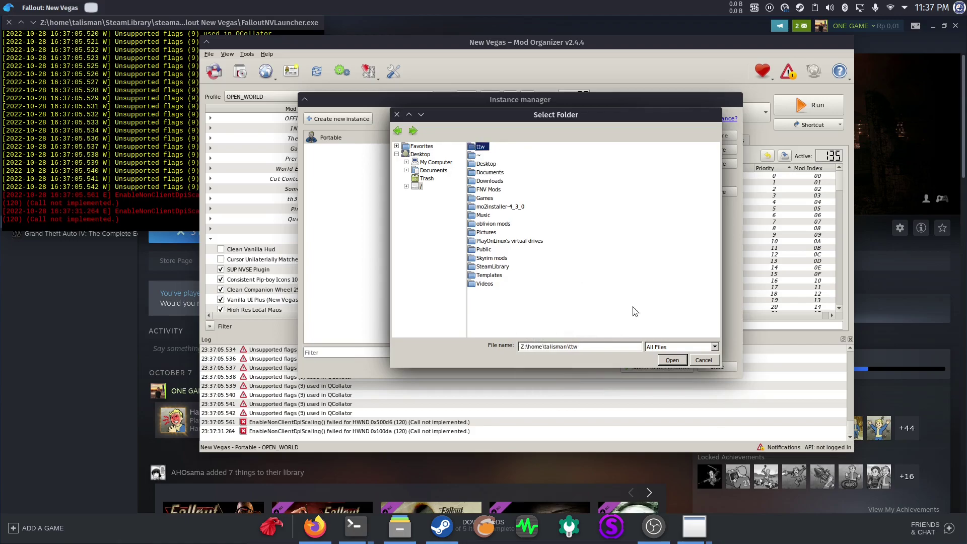
left_click(671, 360)
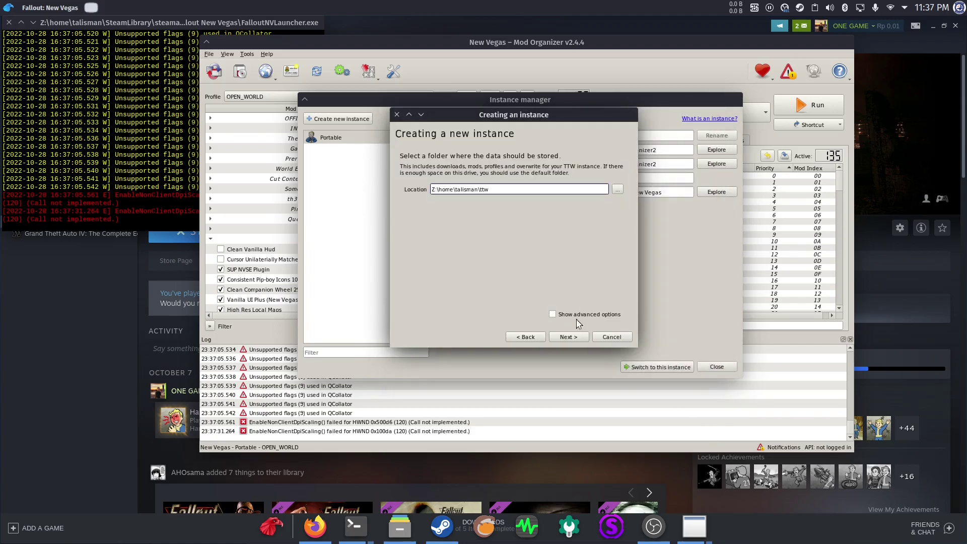
- Finish the wizard, skipping the Nexus account link, and launch the TTW instance
left_click(580, 338)
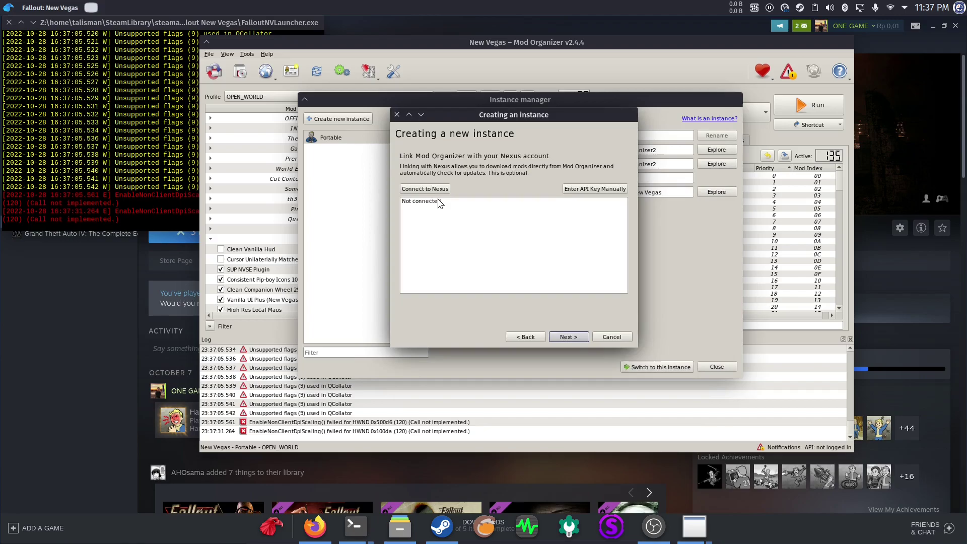
left_click(576, 341)
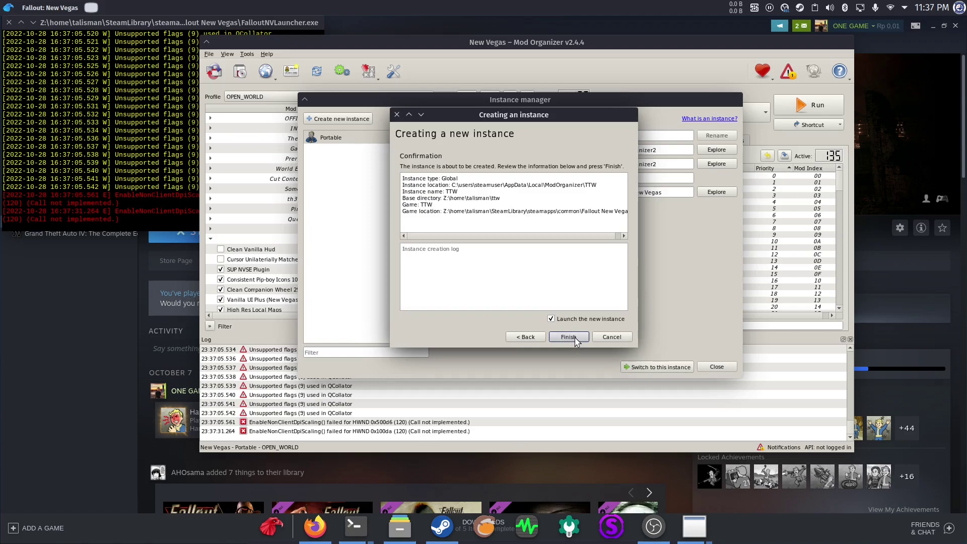
left_click(575, 338)
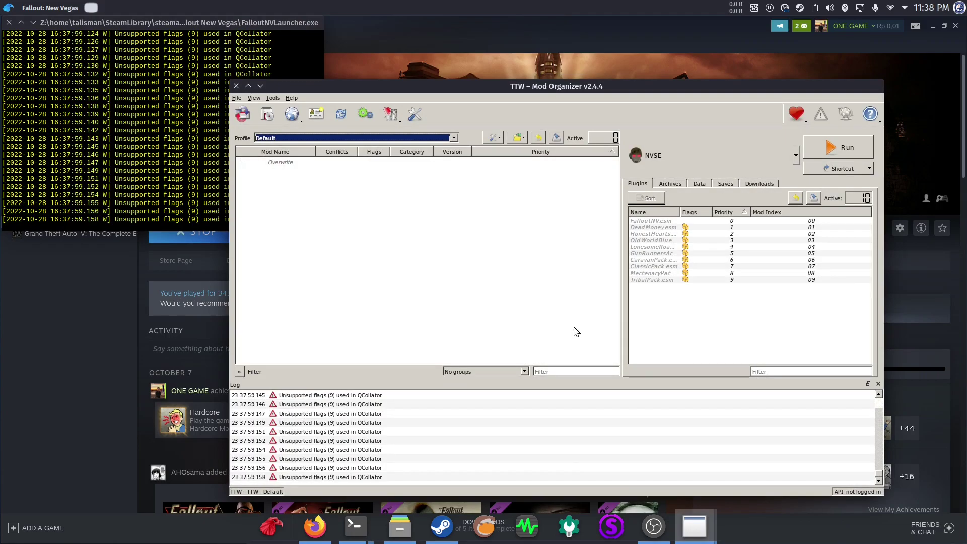
left_click_drag(578, 85, 575, 69)
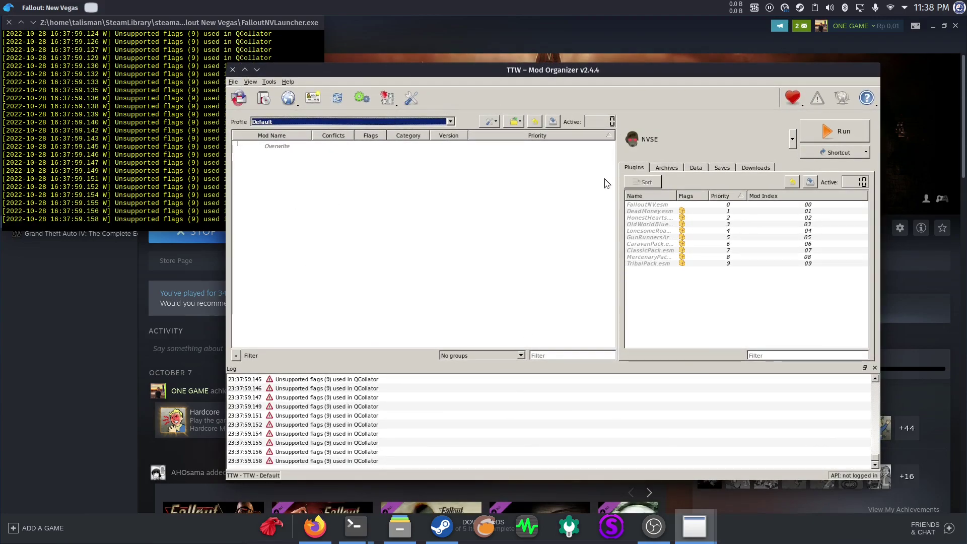
left_click(653, 525)
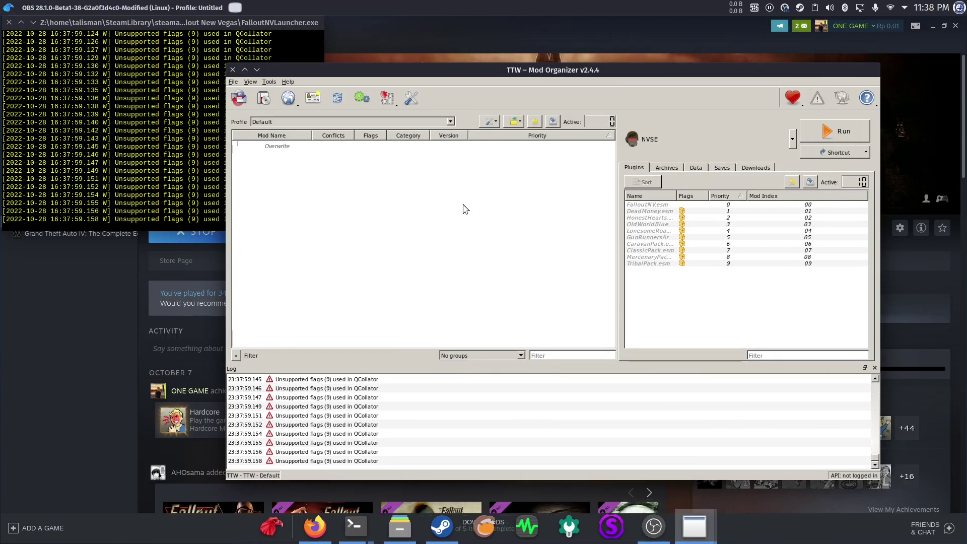
- Open Home > ttw in Dolphin and look into its mods subfolder
left_click(399, 526)
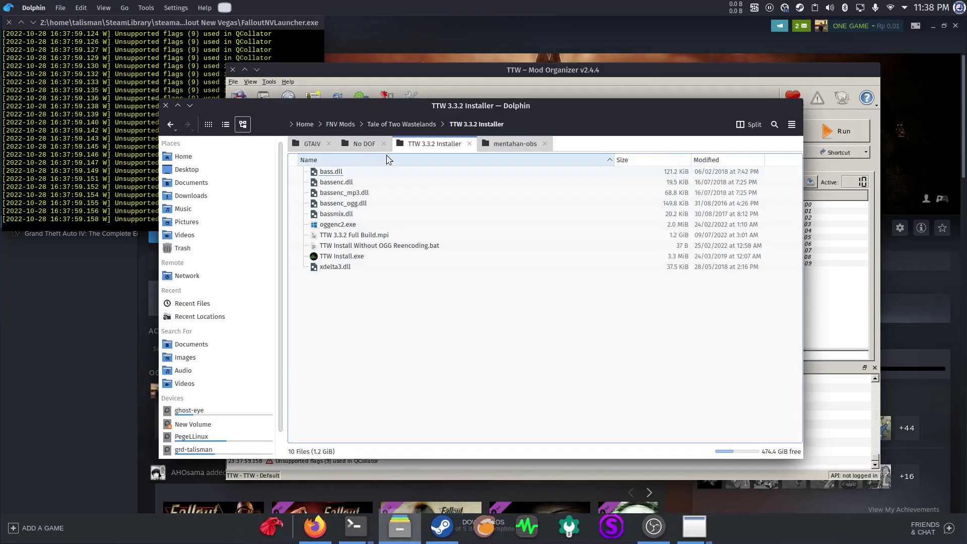
left_click(218, 159)
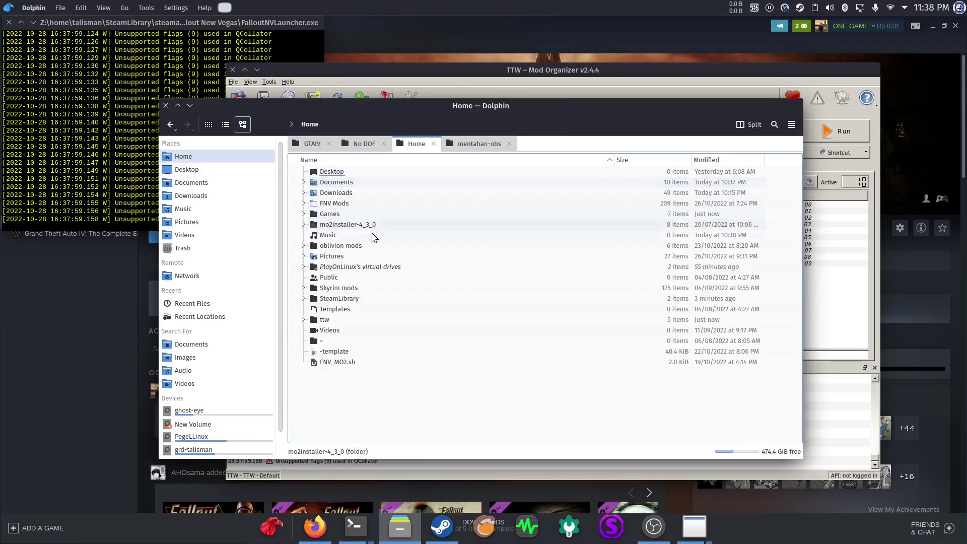
left_click(330, 320)
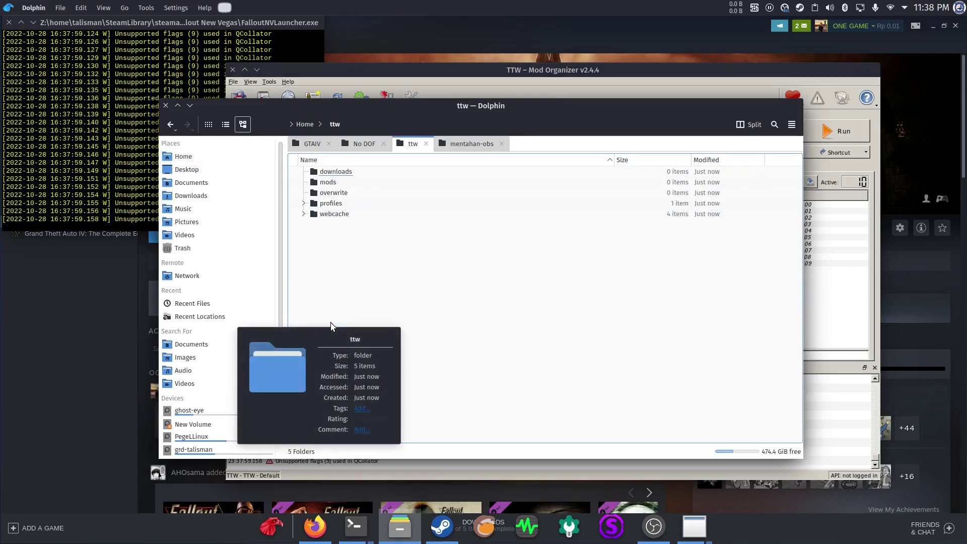
left_click(336, 183)
key("alt+Left")
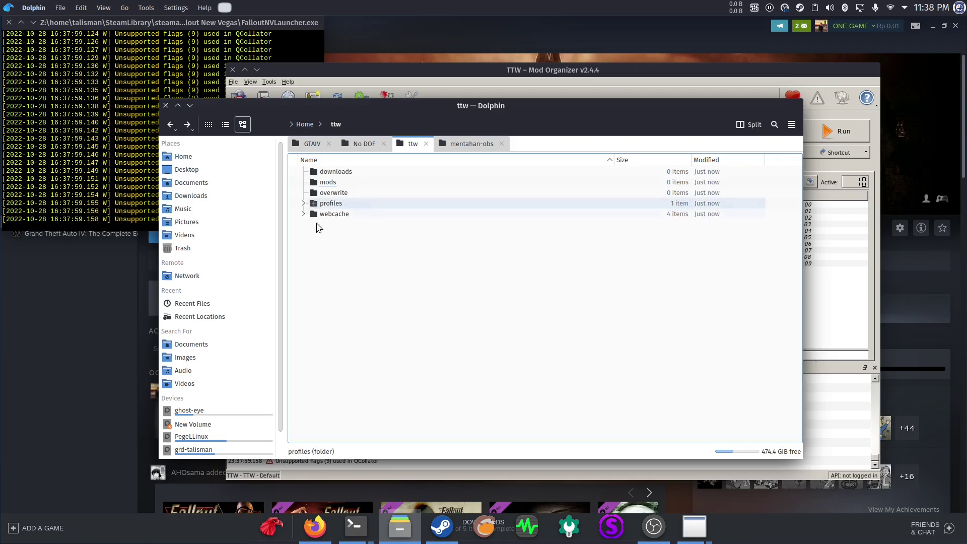
left_click_drag(571, 334, 344, 161)
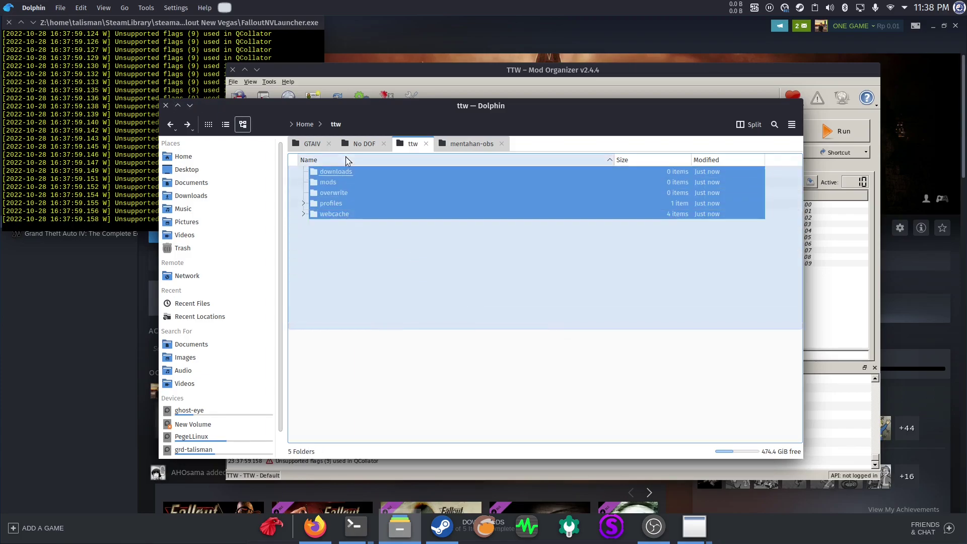
left_click(557, 304)
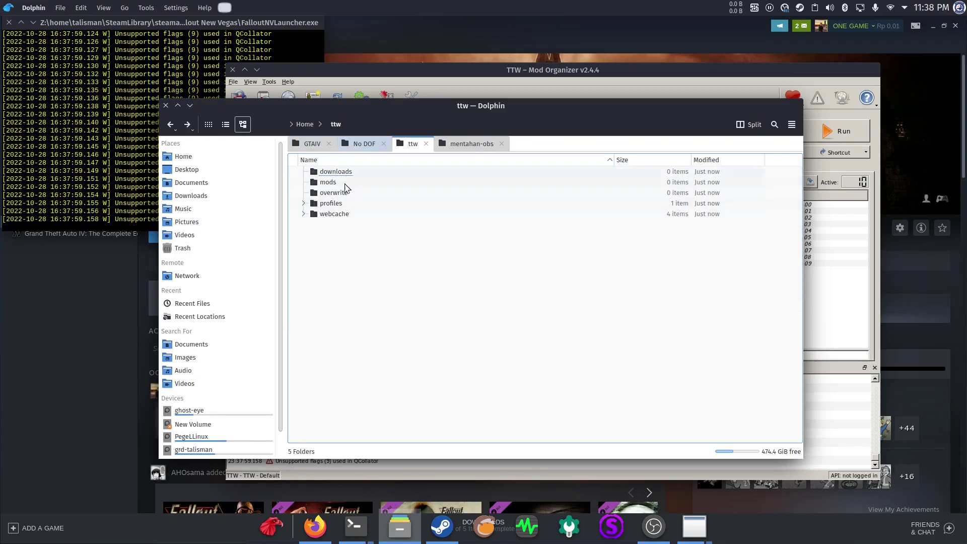
- Inspect the webcache, profiles and mods subfolders, confirming mods is empty
double_click(352, 213)
key("alt+Left")
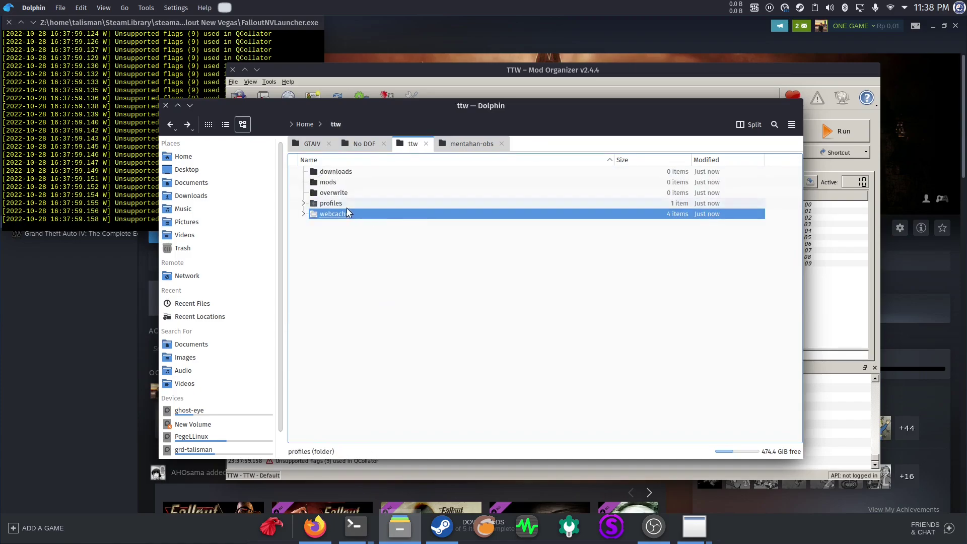
double_click(342, 203)
key("alt+Left")
left_click(385, 184)
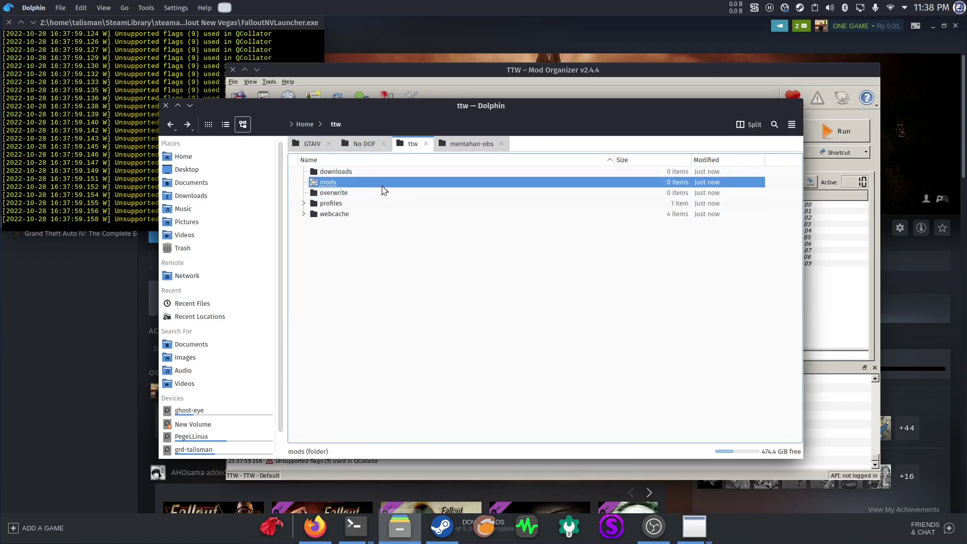
double_click(382, 185)
key("alt+Left")
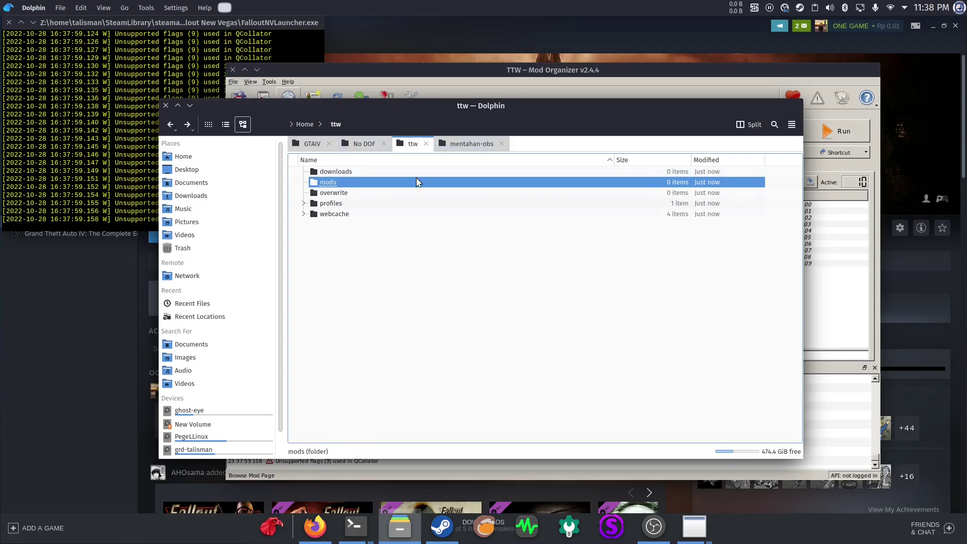
left_click(6, 7)
type("playon")
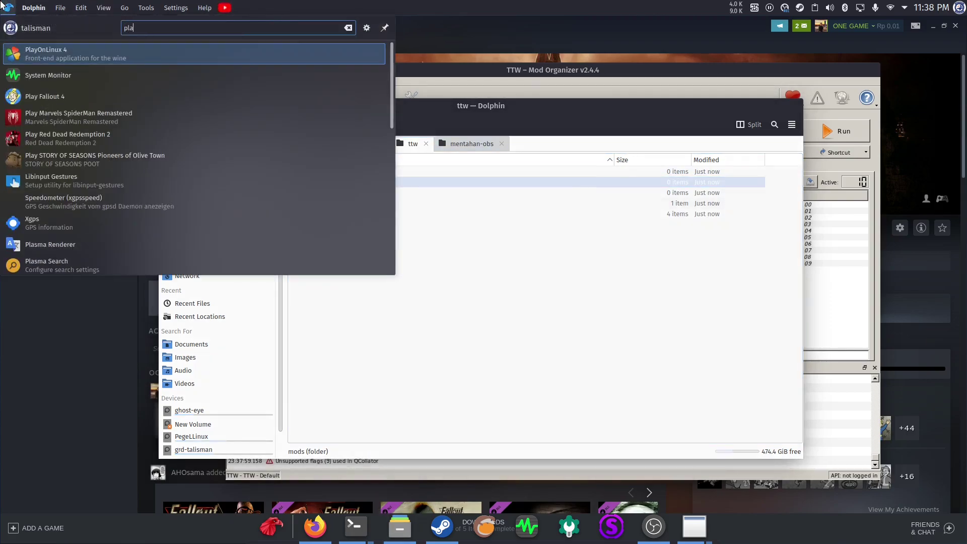
- Launch PlayOnLinux, start a new program installation and pass the notice page
key("Return")
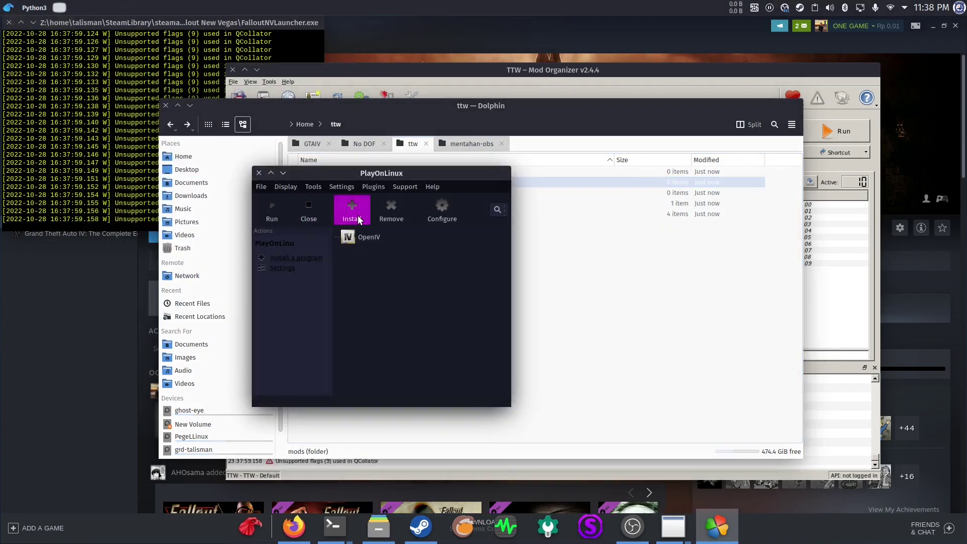
left_click(357, 217)
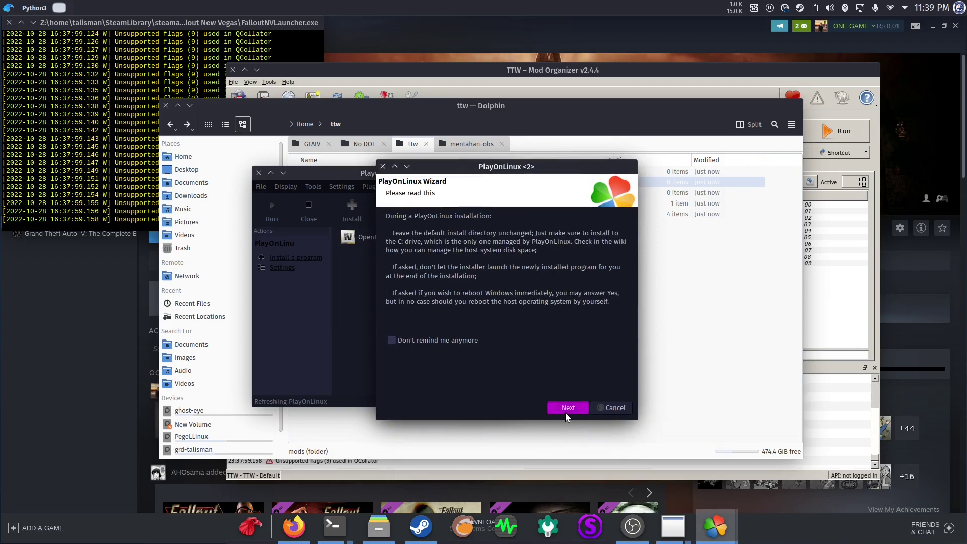
left_click(566, 407)
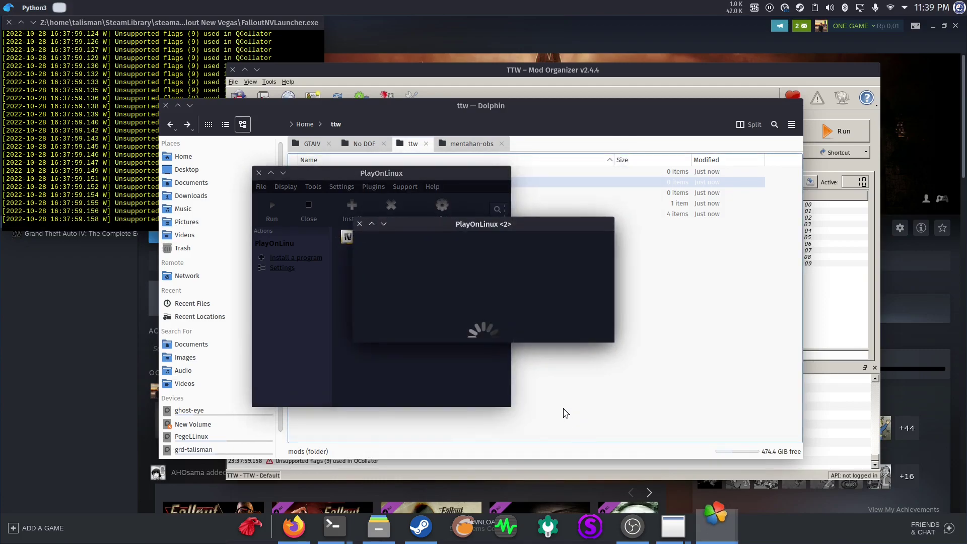
- Choose a manual install into a new virtual drive named ttwinstall
left_click(551, 445)
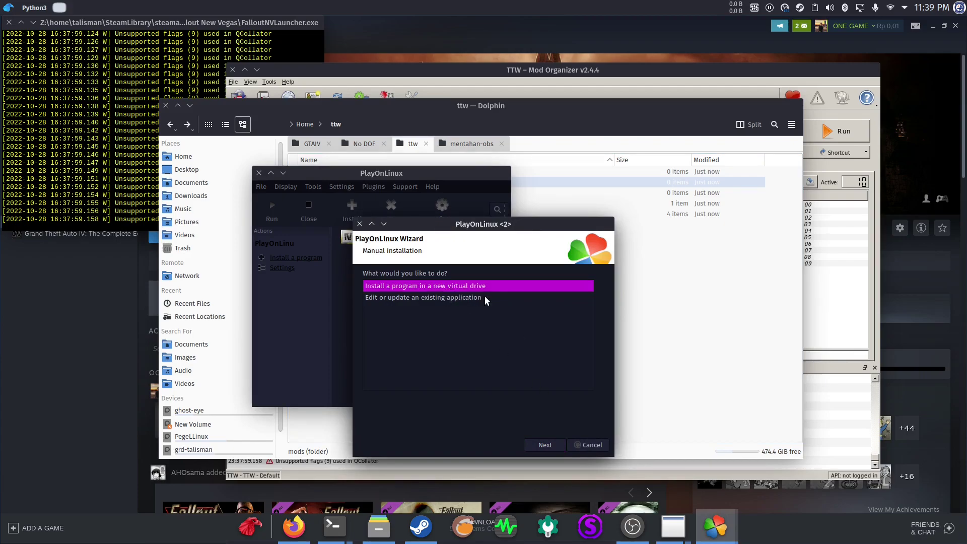
left_click(550, 446)
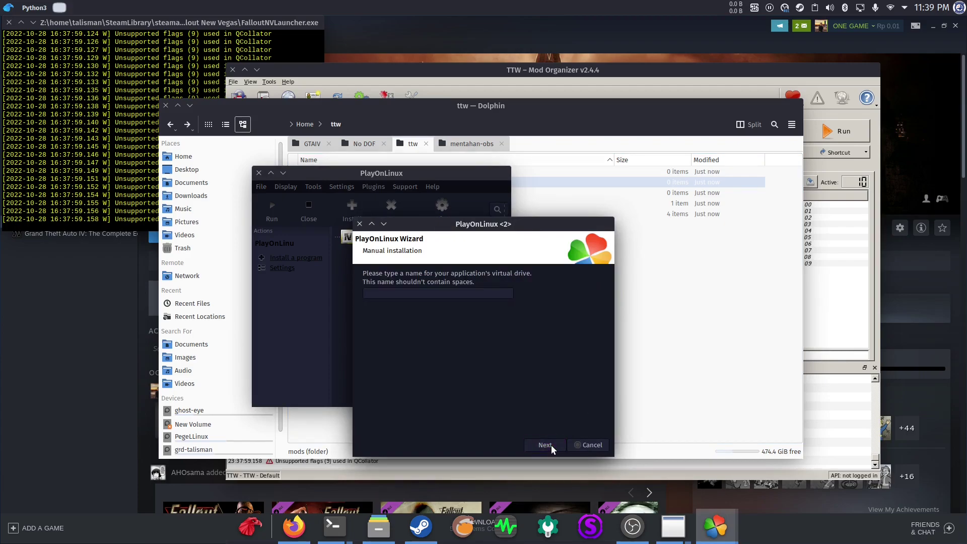
left_click(462, 295)
type("ttw")
type("is")
key("BackSpace")
type("nsta")
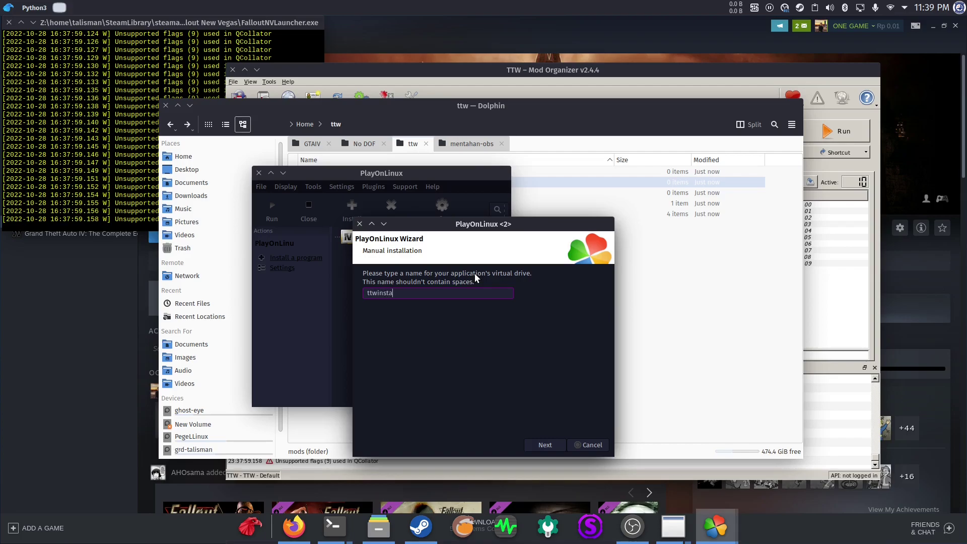
type("ll")
left_click(542, 445)
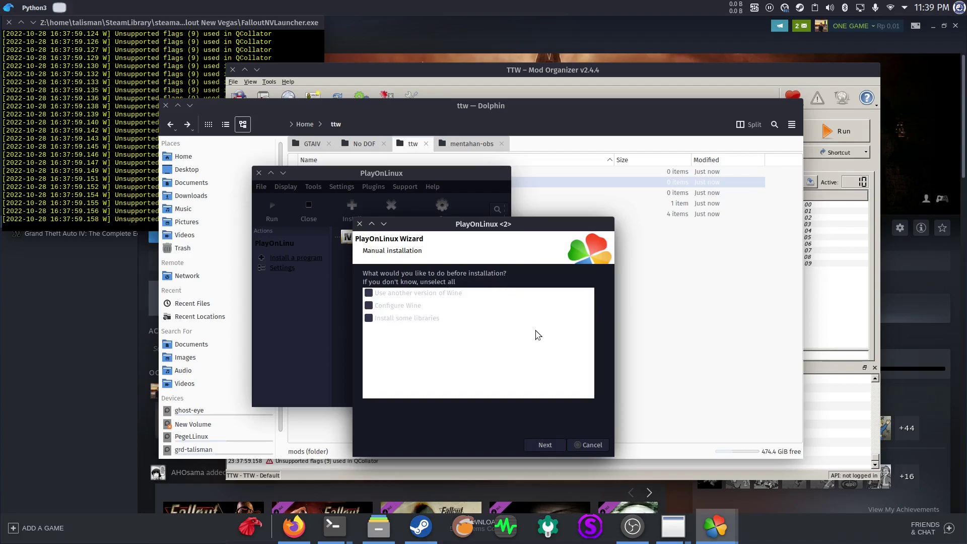
- Skip pre-installation options and make the drive a 64-bit Windows installation
left_click(545, 444)
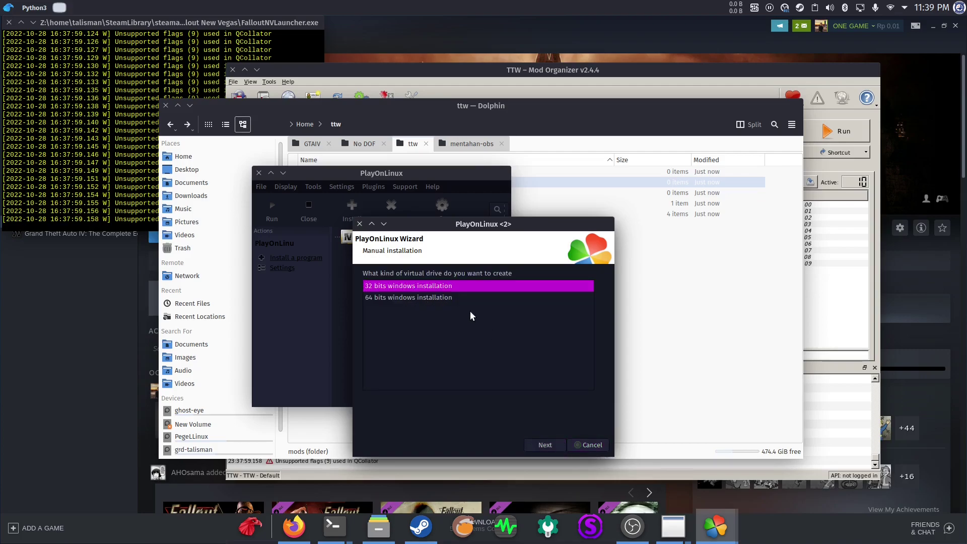
left_click(472, 297)
left_click(540, 444)
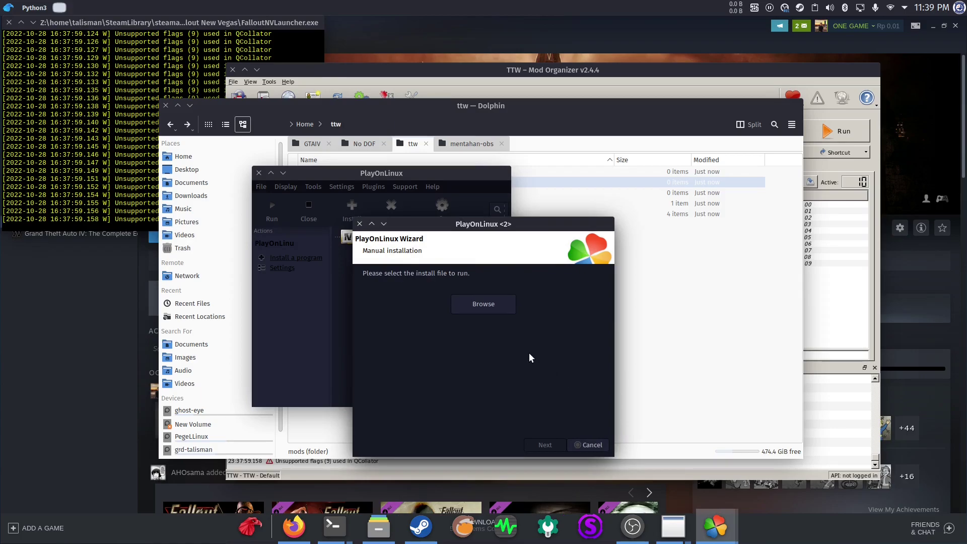
- Run TTW Install.exe from home's FNV Mods > Tale of Two Wastelands > TTW 3.3.2 Installer
left_click(472, 306)
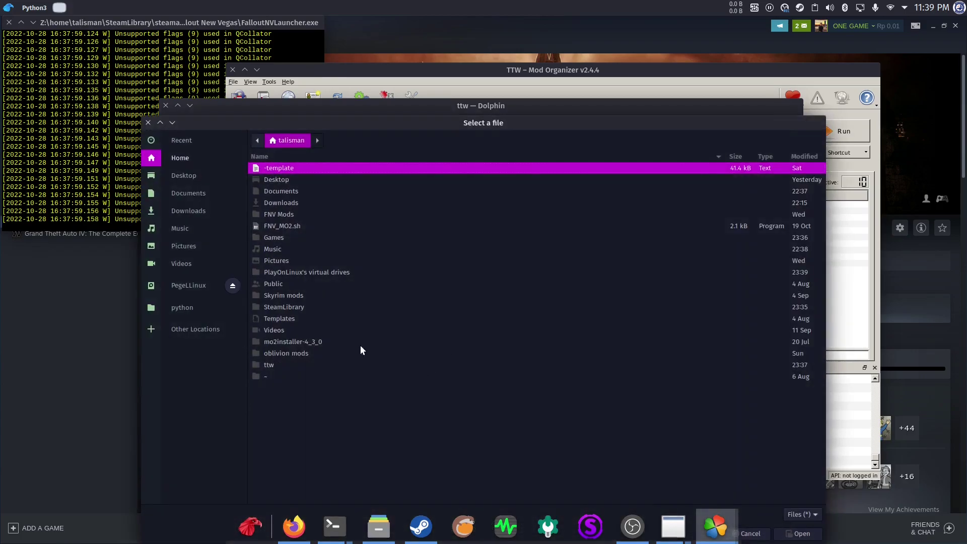
left_click(187, 288)
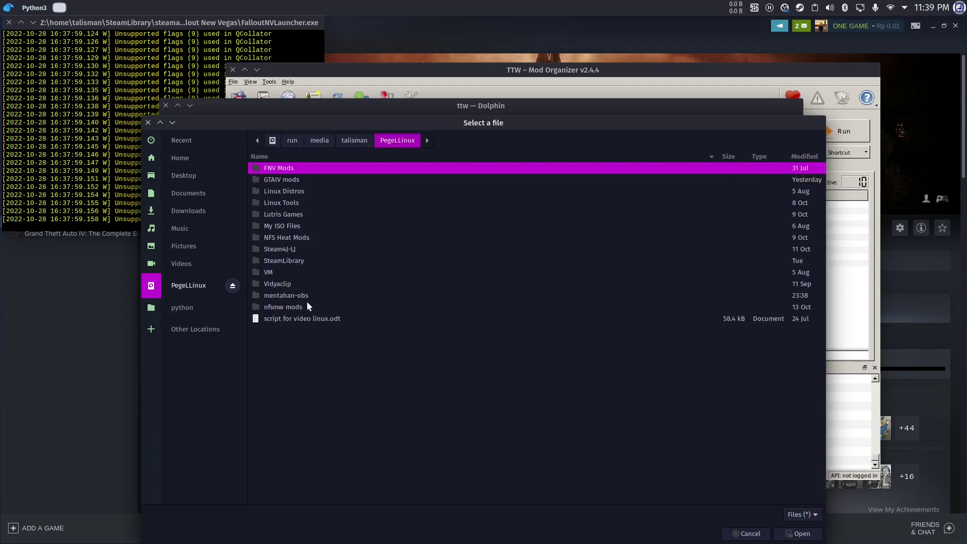
double_click(298, 171)
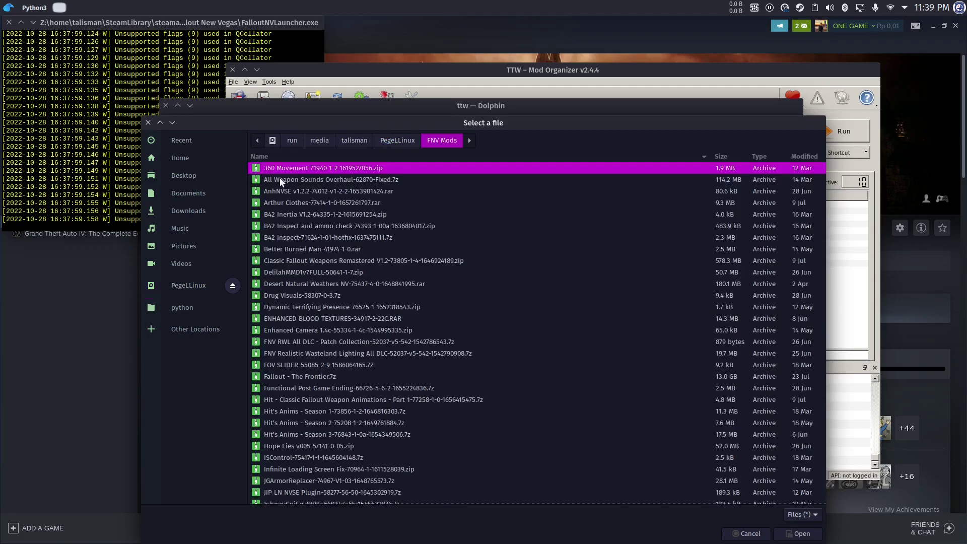
left_click(185, 156)
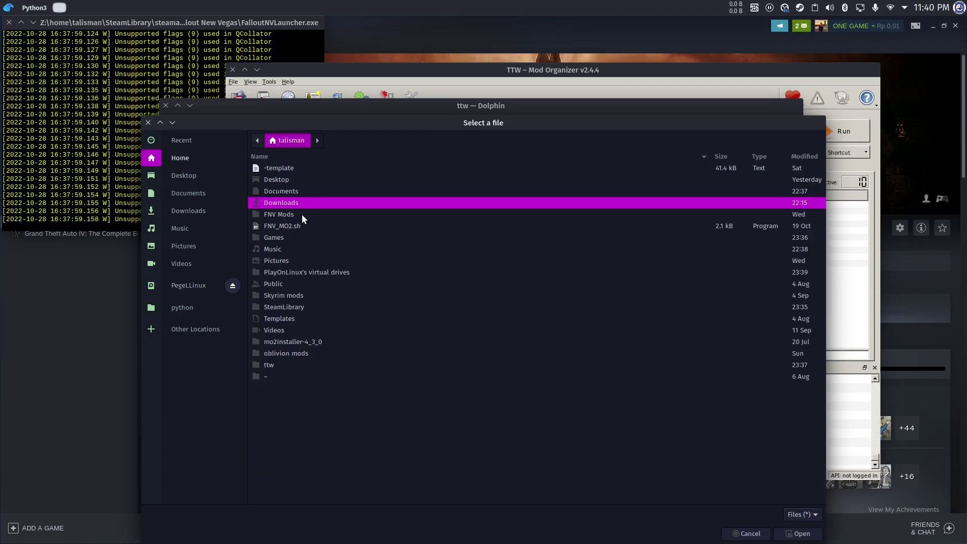
double_click(302, 214)
scroll(380, 365, "down", 3)
scroll(372, 429, "down", 5)
scroll(373, 429, "down", 3)
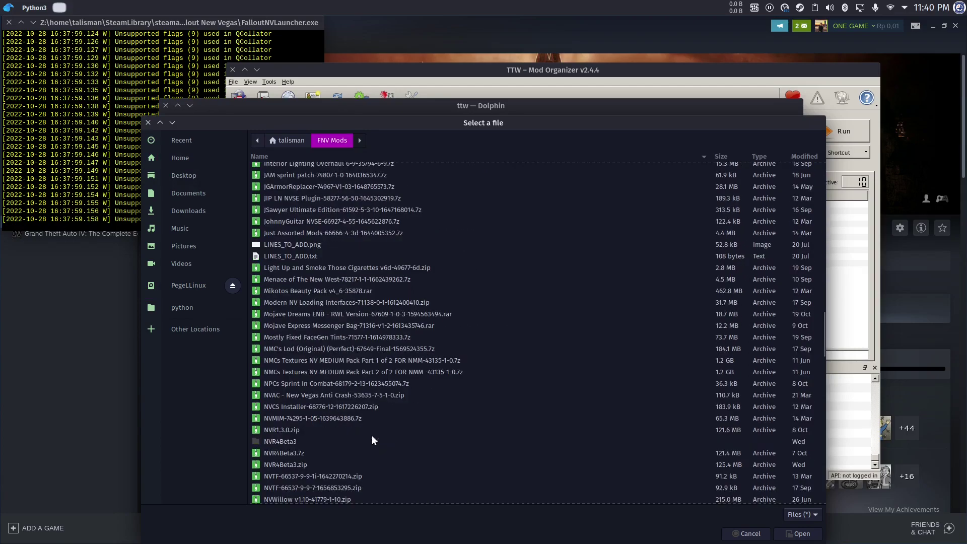
scroll(373, 427, "down", 3)
scroll(337, 305, "down", 3)
scroll(338, 305, "down", 3)
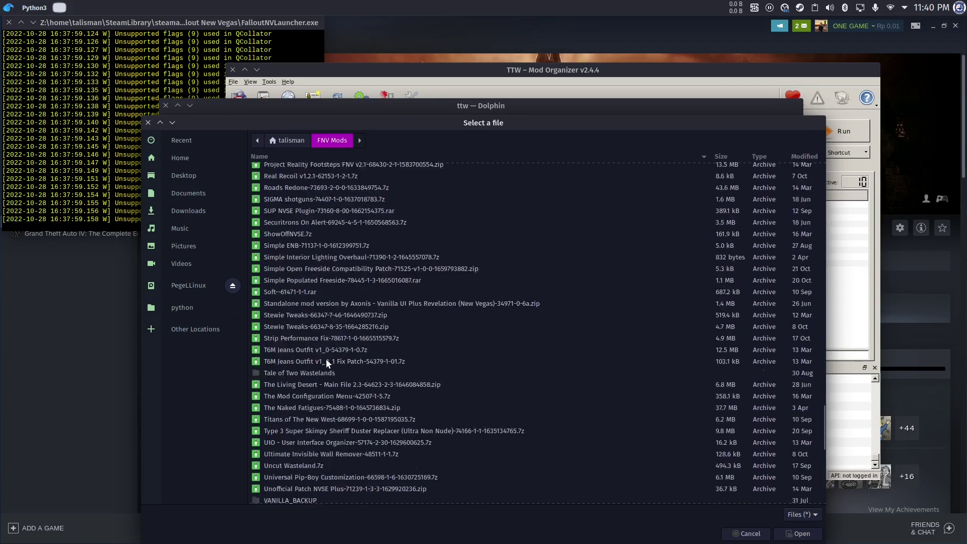
scroll(325, 358, "down", 3)
scroll(318, 314, "down", 4)
double_click(327, 256)
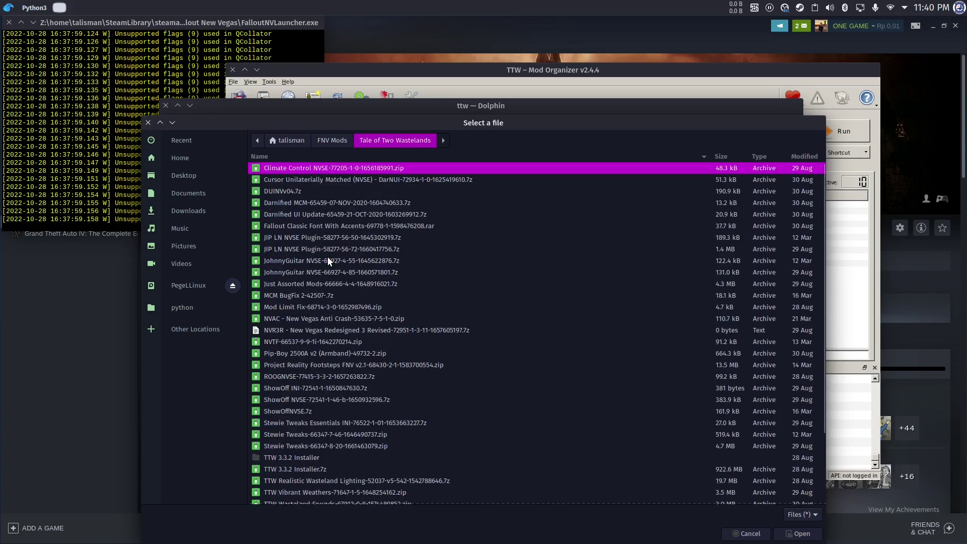
scroll(345, 354, "down", 2)
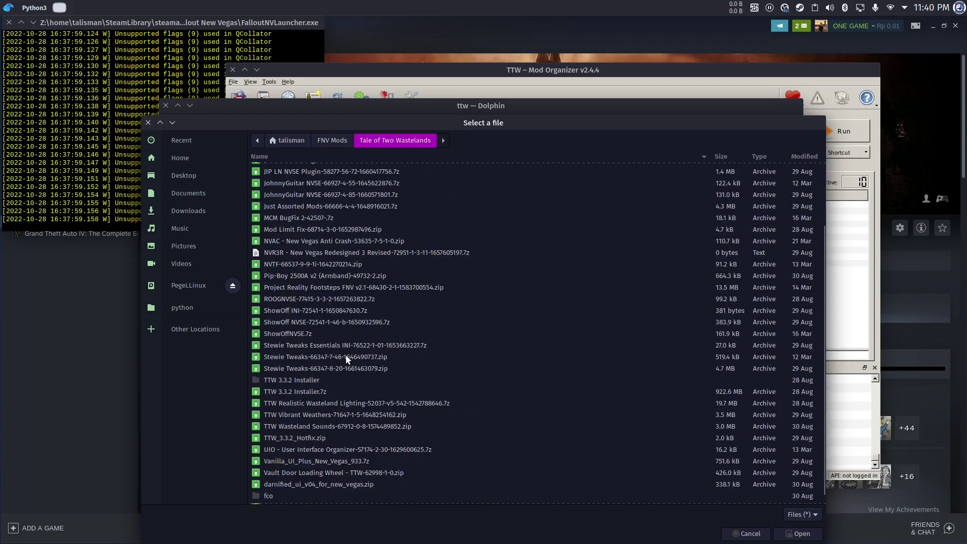
double_click(308, 380)
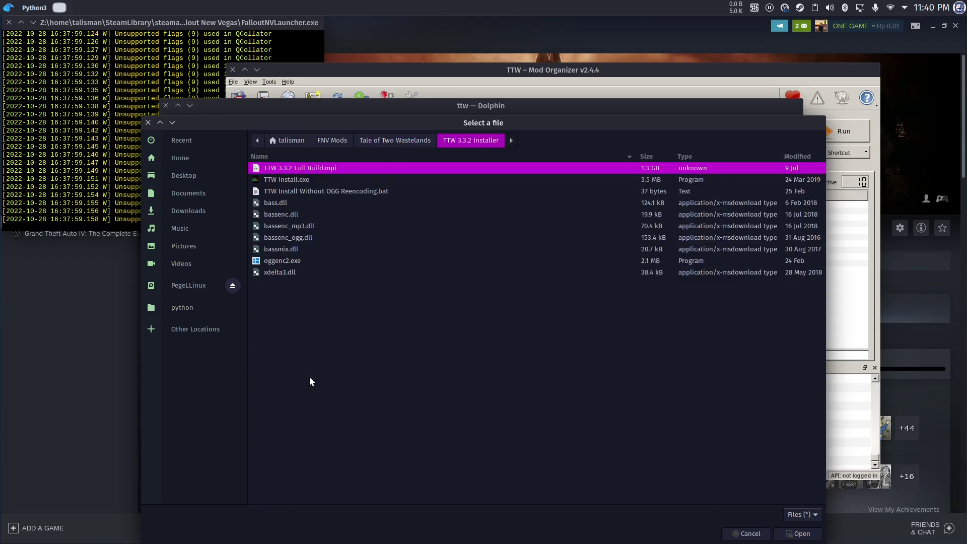
double_click(298, 181)
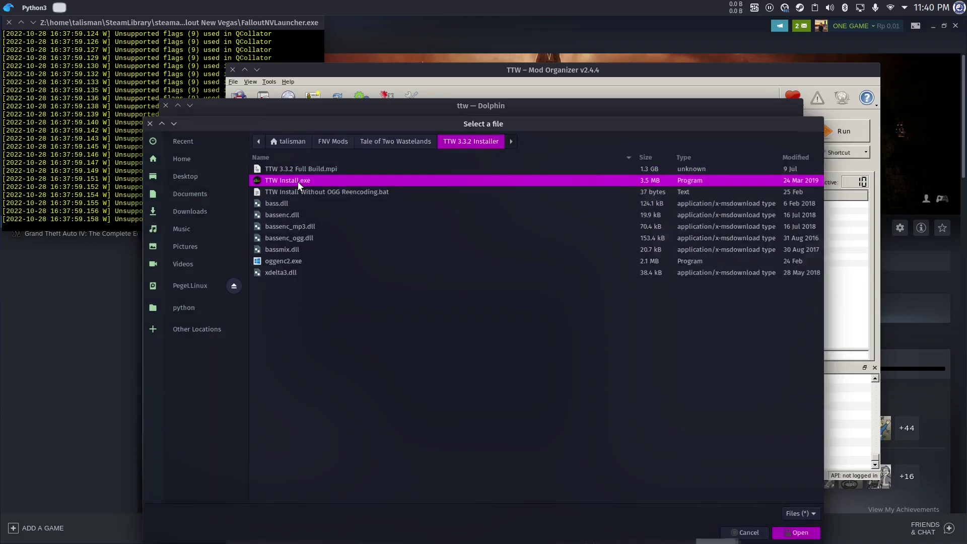
left_click(546, 445)
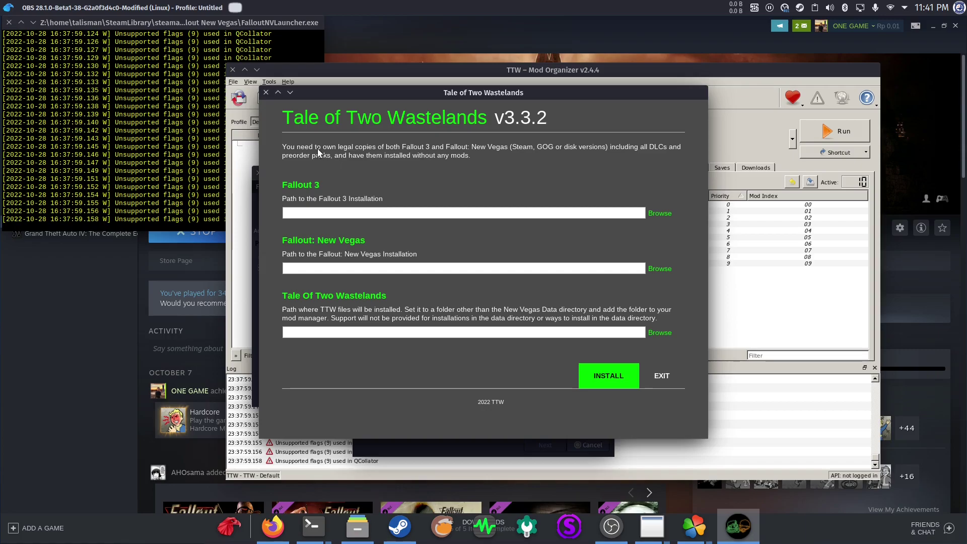
- Set the Fallout 3 path to Z:\home\talisman\SteamLibrary via the folder chooser
left_click(661, 214)
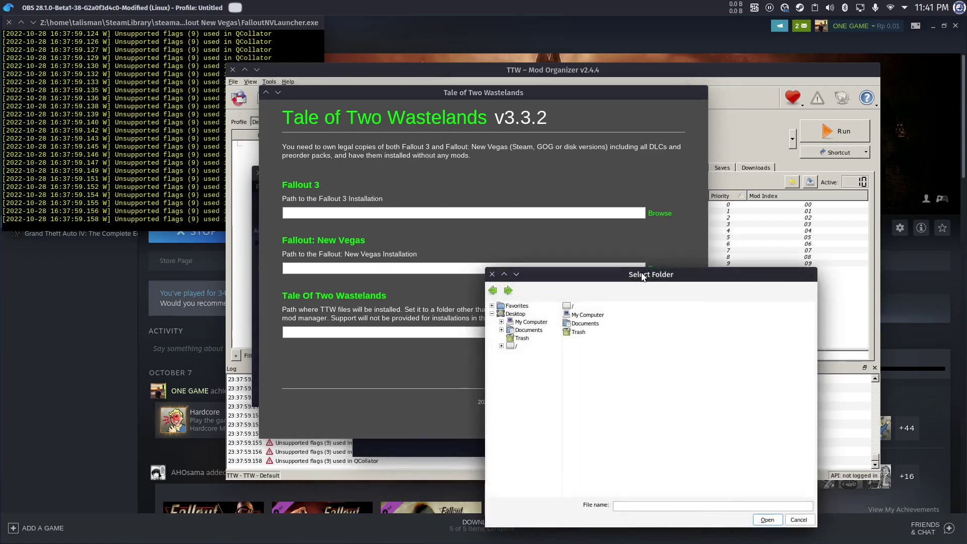
left_click_drag(641, 277, 497, 165)
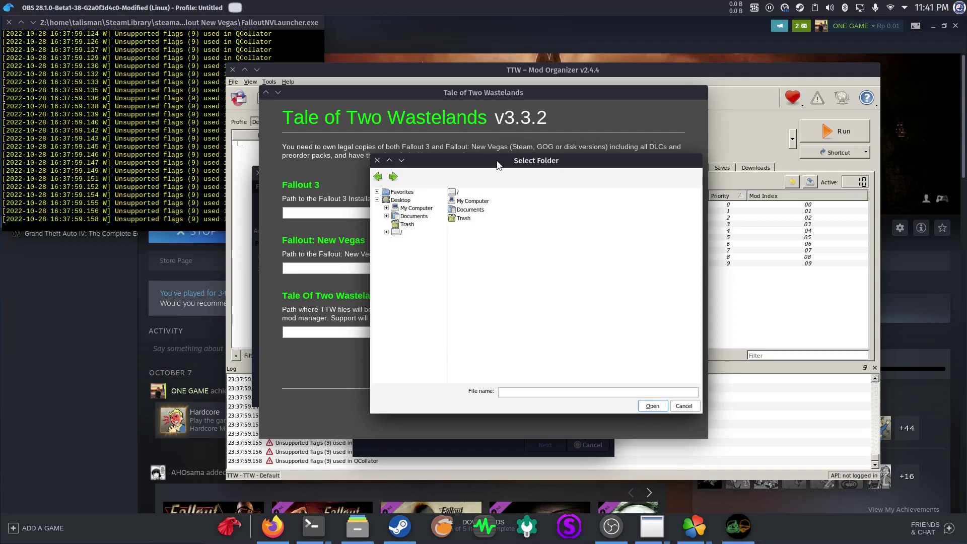
left_click(399, 232)
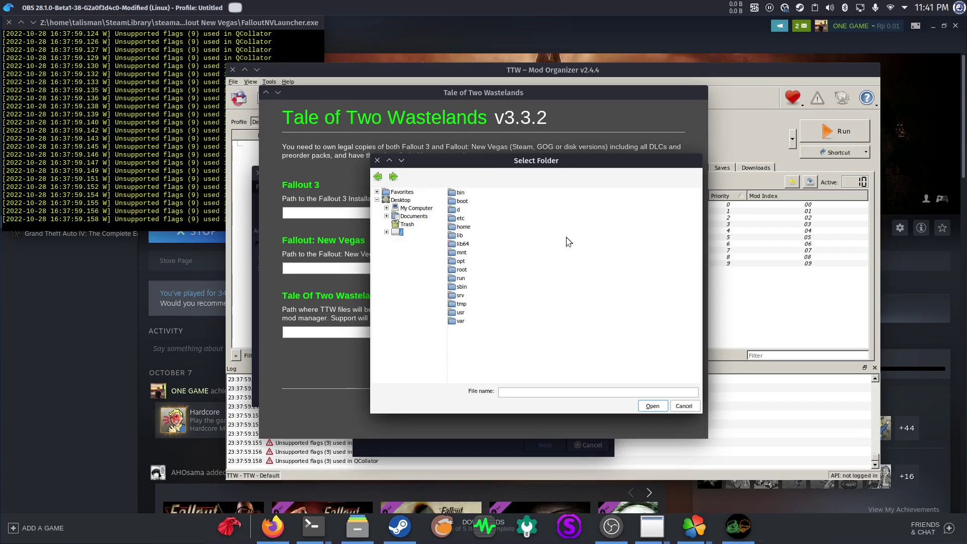
double_click(454, 229)
double_click(477, 194)
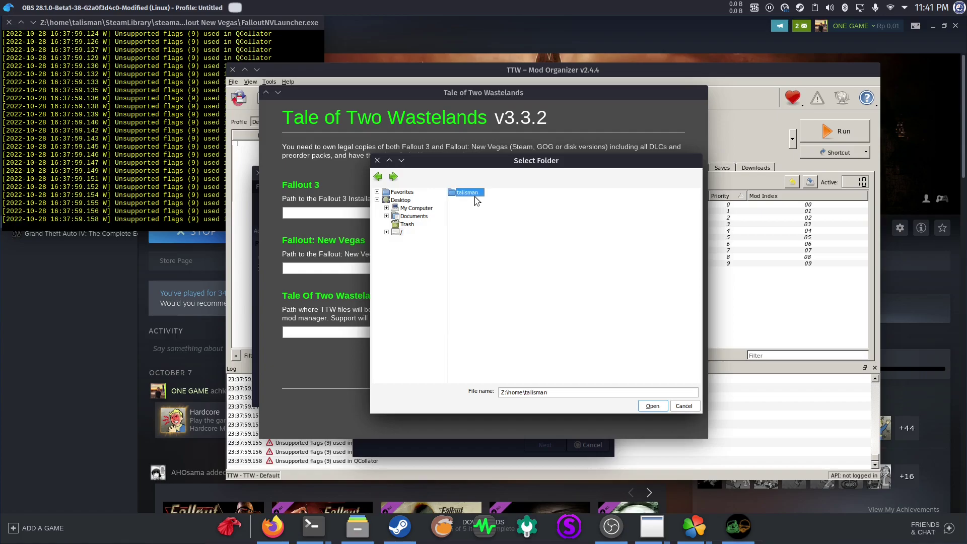
double_click(472, 304)
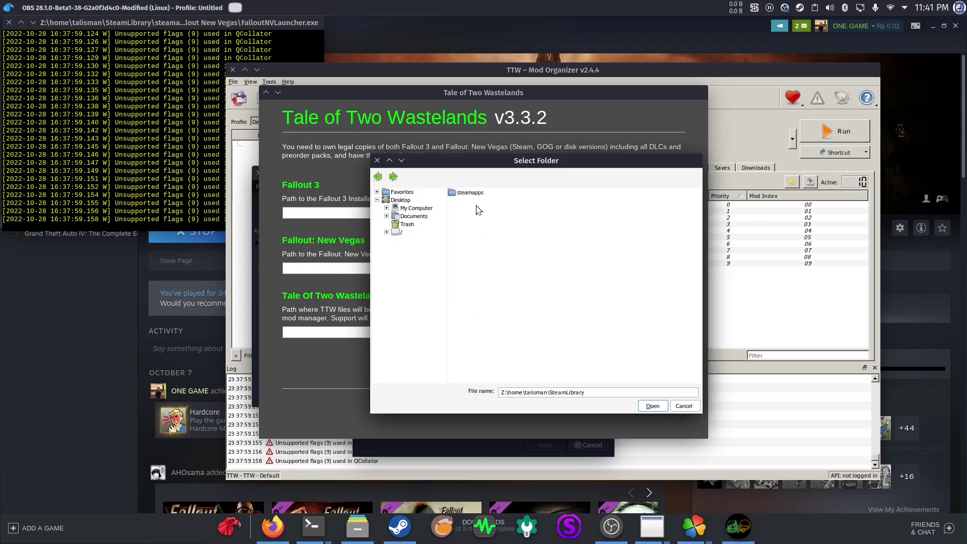
key("Return")
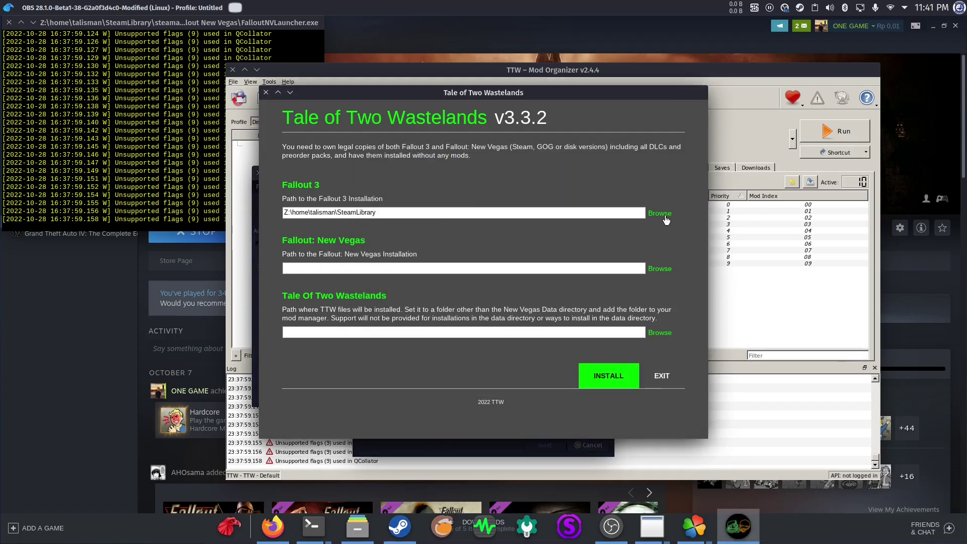
- Narrow the Fallout 3 path to SteamLibrary\steamapps\common\Fallout 3 goty
left_click(660, 268)
double_click(595, 307)
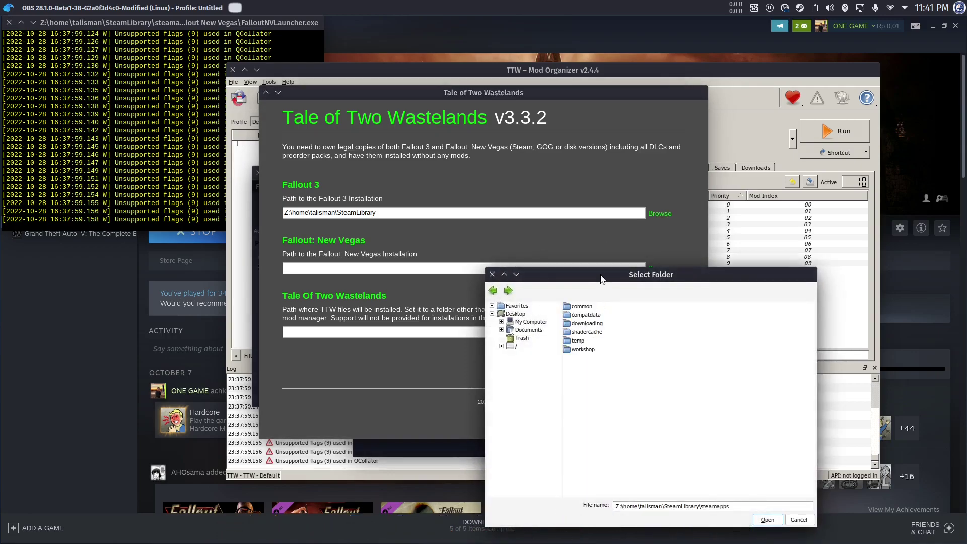
double_click(493, 188)
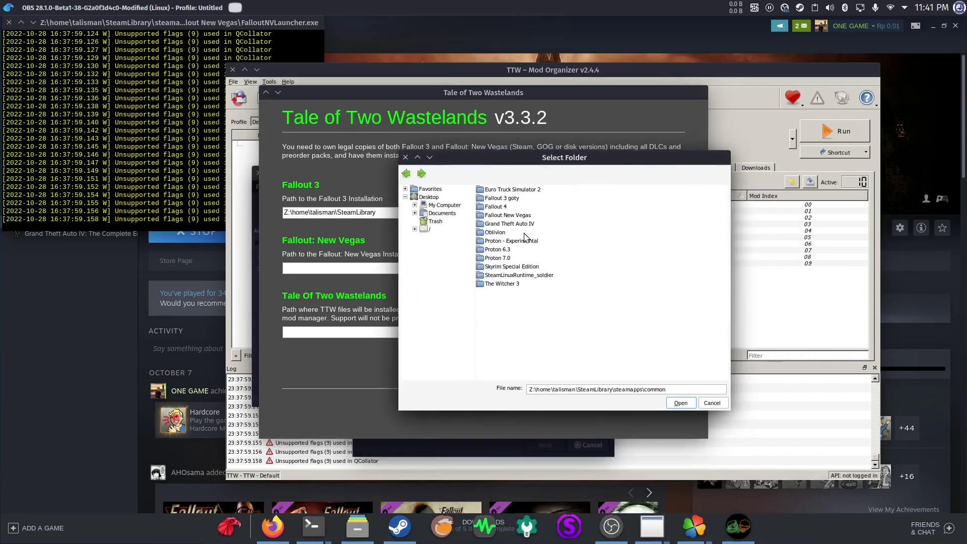
double_click(513, 198)
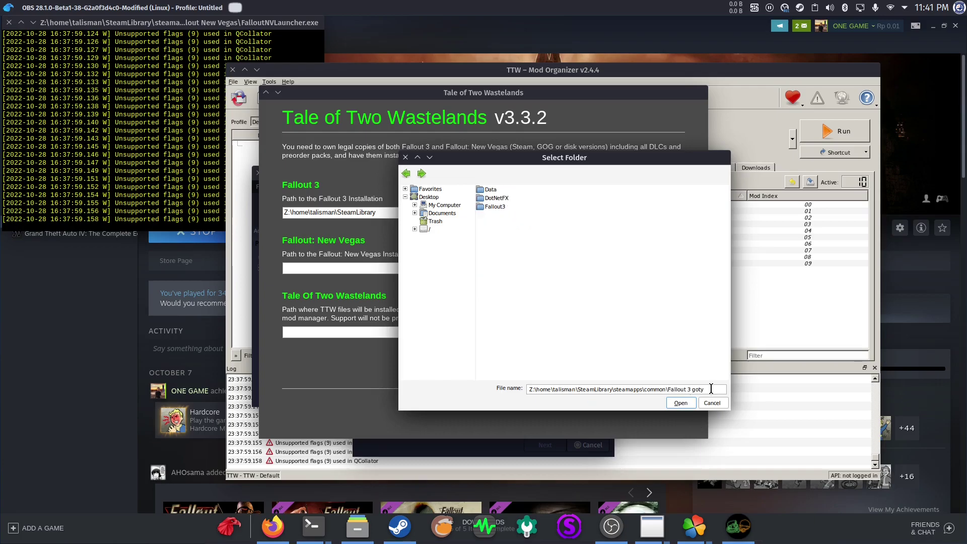
left_click(680, 403)
- Set the New Vegas path to home\talisman\SteamLibrary\steamapps\common\Fallout New Vegas
left_click(658, 269)
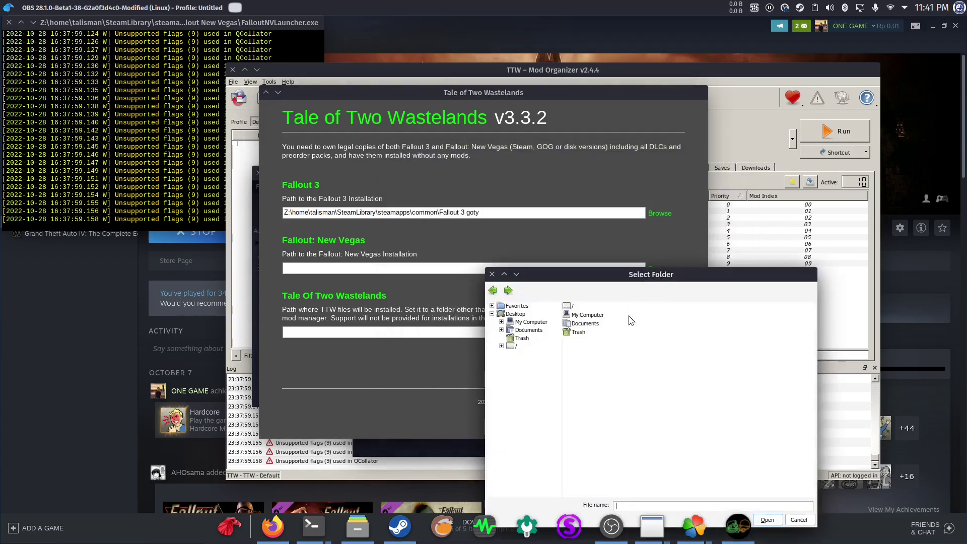
double_click(572, 311)
double_click(574, 349)
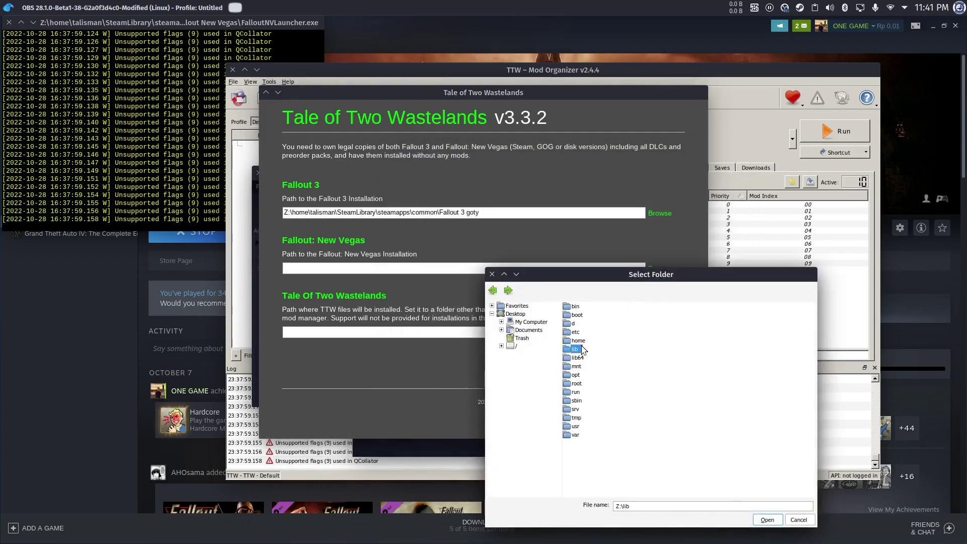
left_click(492, 290)
double_click(584, 341)
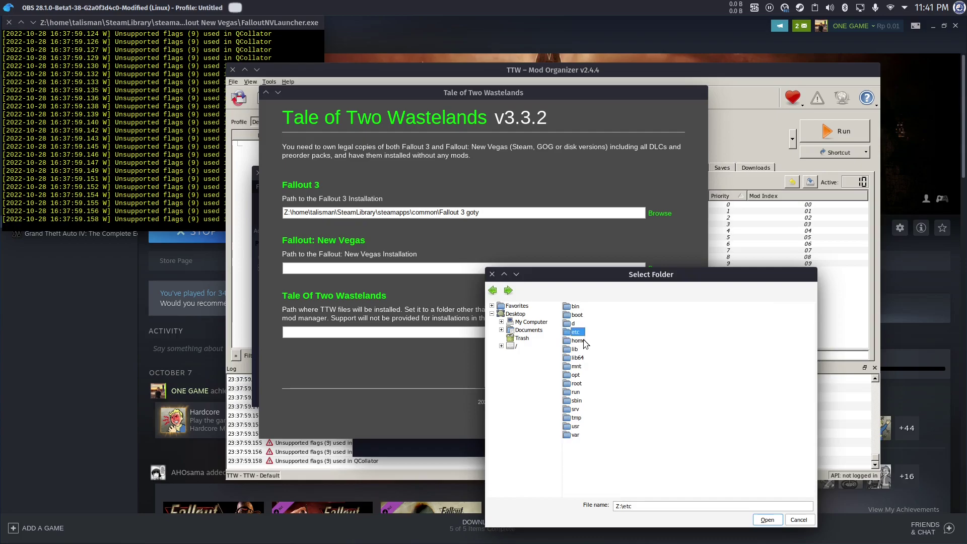
double_click(580, 308)
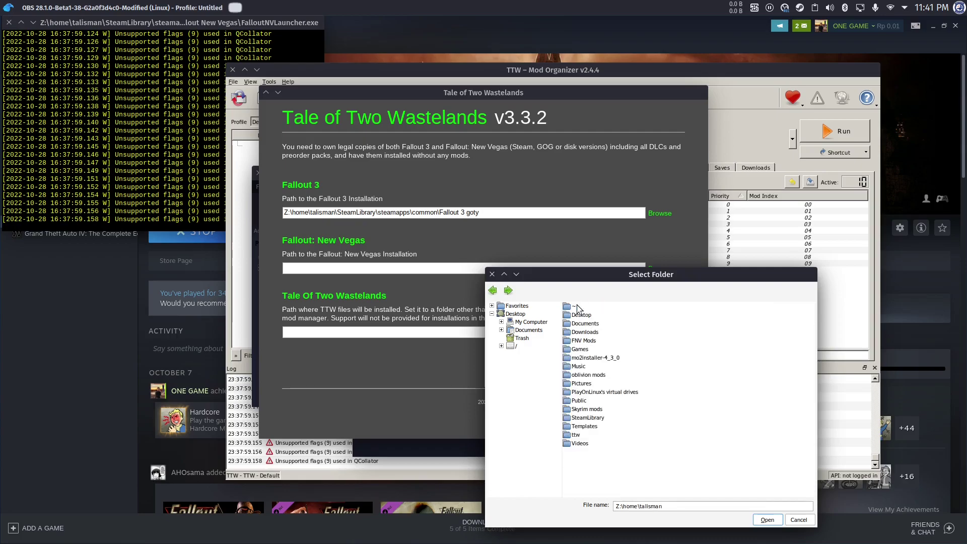
double_click(597, 416)
double_click(594, 308)
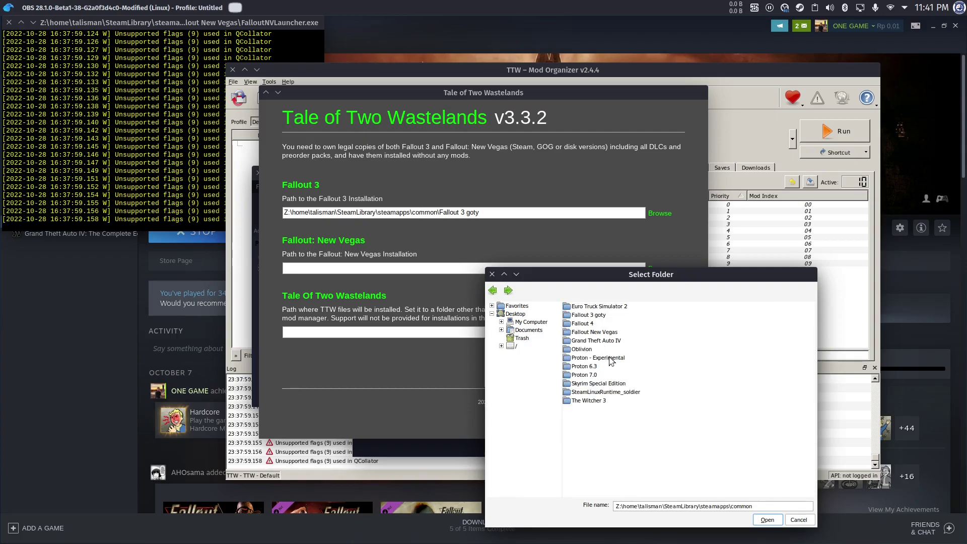
double_click(602, 333)
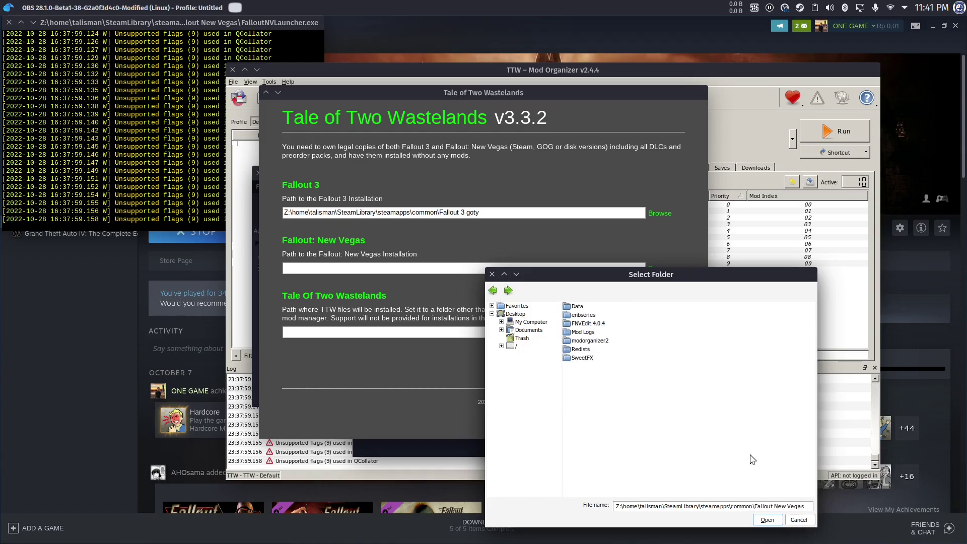
left_click(766, 520)
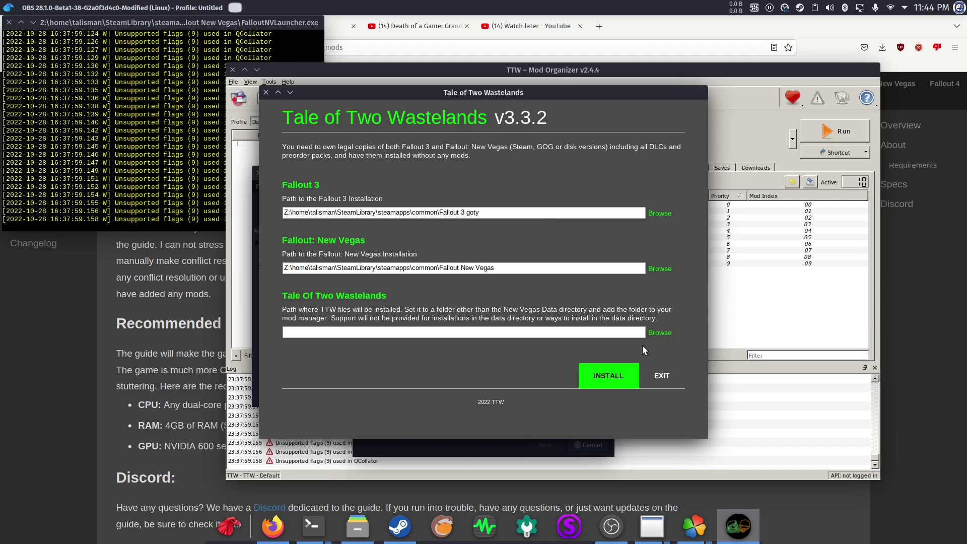
- Open the mods folder inside the home directory's ttw folder in Dolphin
left_click(357, 520)
left_click(415, 143)
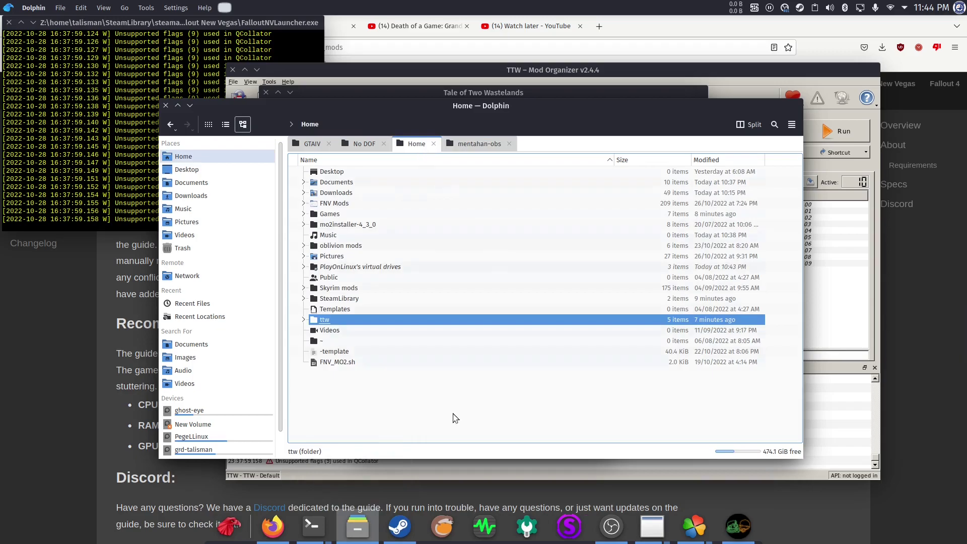
left_click(431, 417)
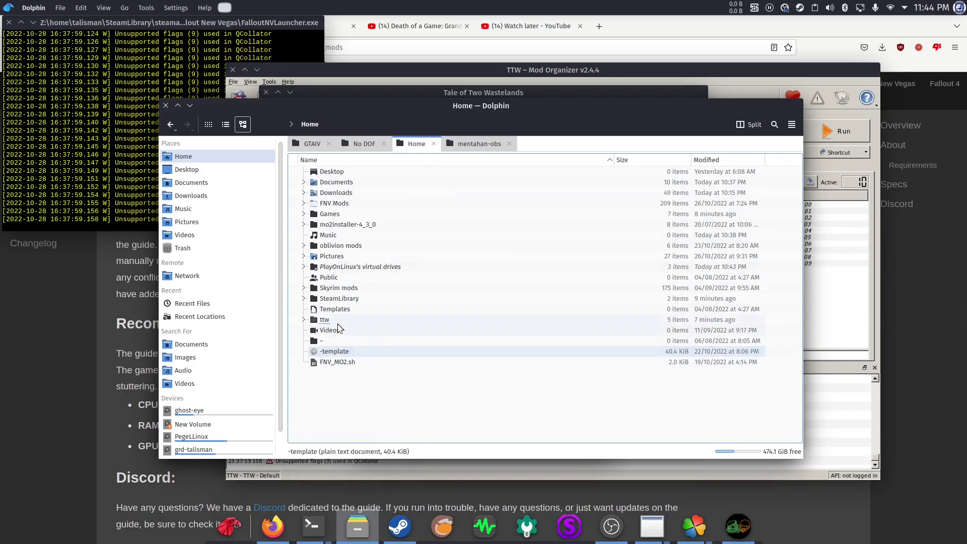
double_click(405, 323)
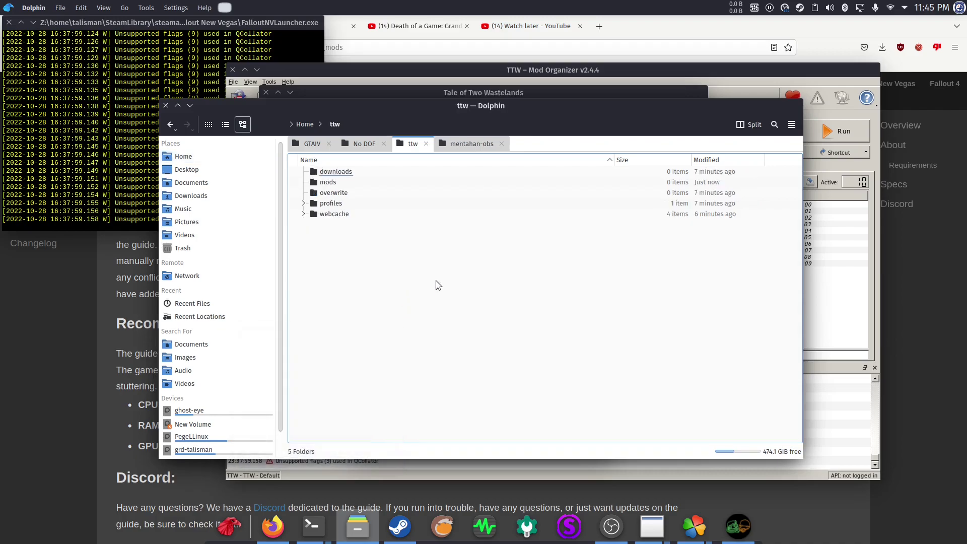
double_click(365, 184)
- Create a new folder named 'tale of two wastelands' there and show its full path
right_click(363, 194)
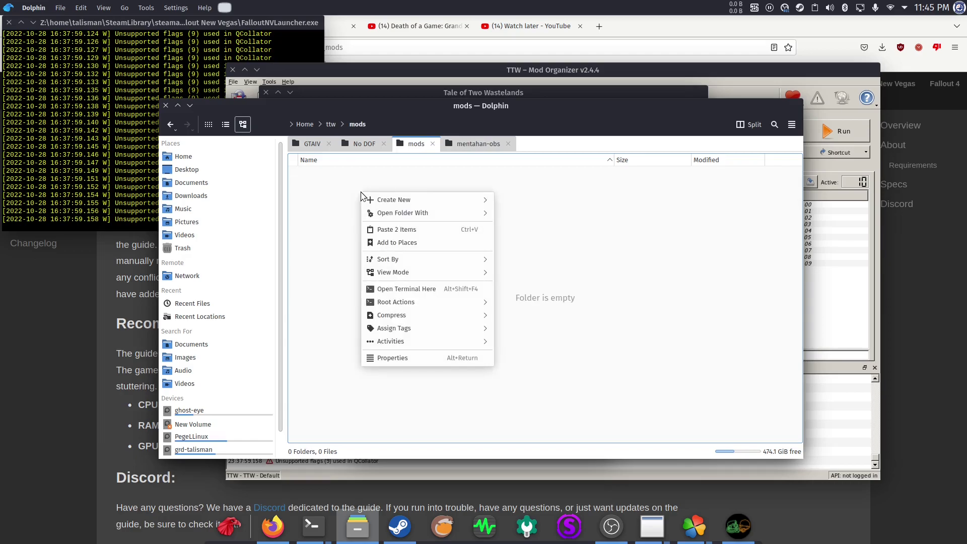
left_click(554, 201)
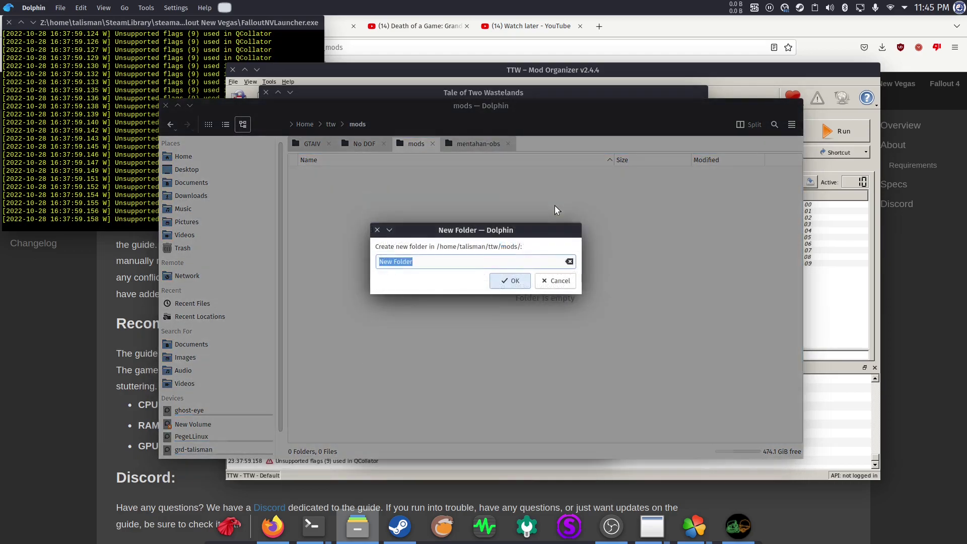
type("tale of t")
type("wo wastela")
type("nds")
key("Return")
key("Return")
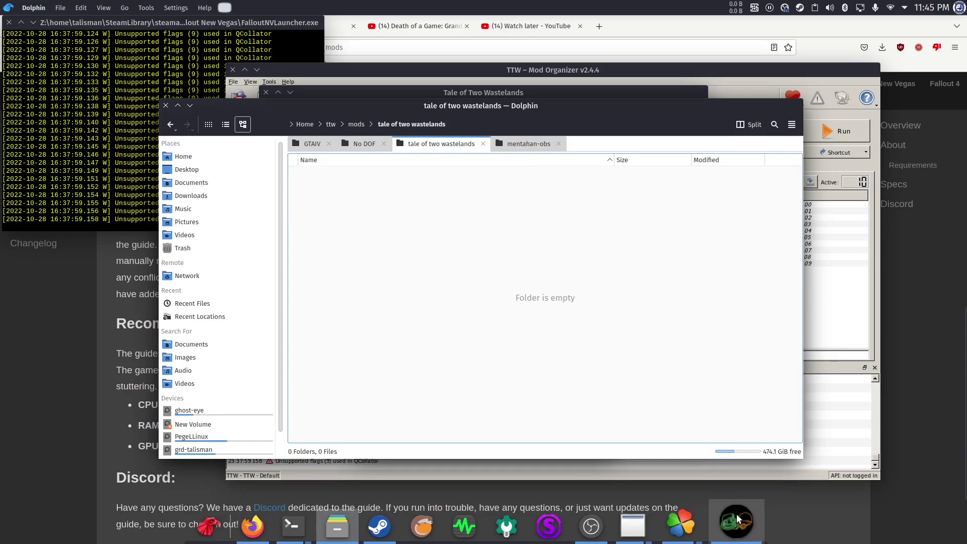
left_click(499, 124)
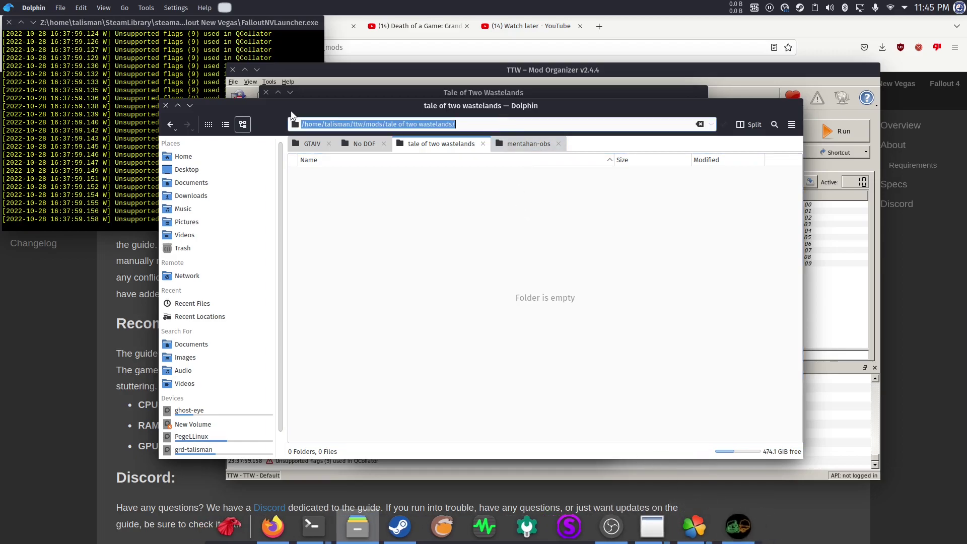
- Set the TTW destination to Z:\home\talisman\ttw\mods\tale of two wastelands
left_click(191, 105)
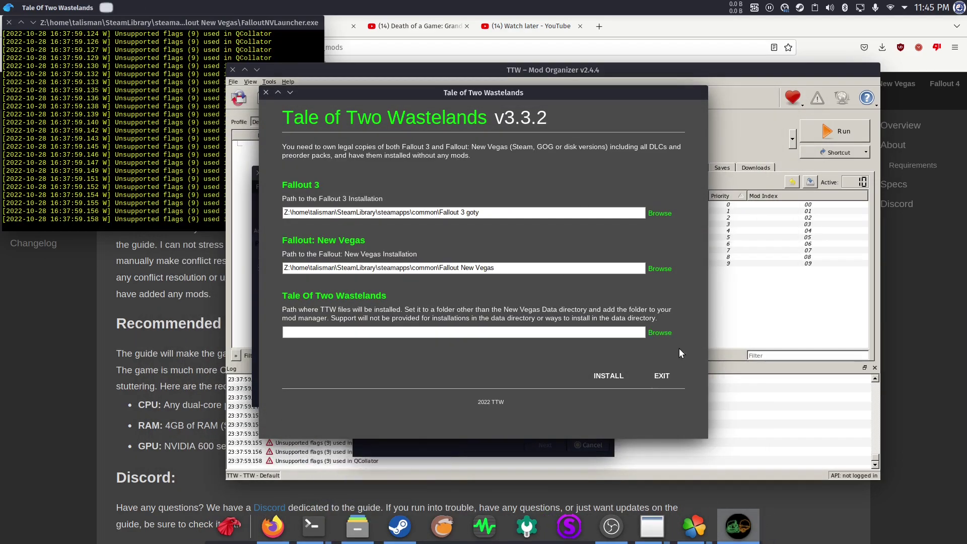
left_click(659, 333)
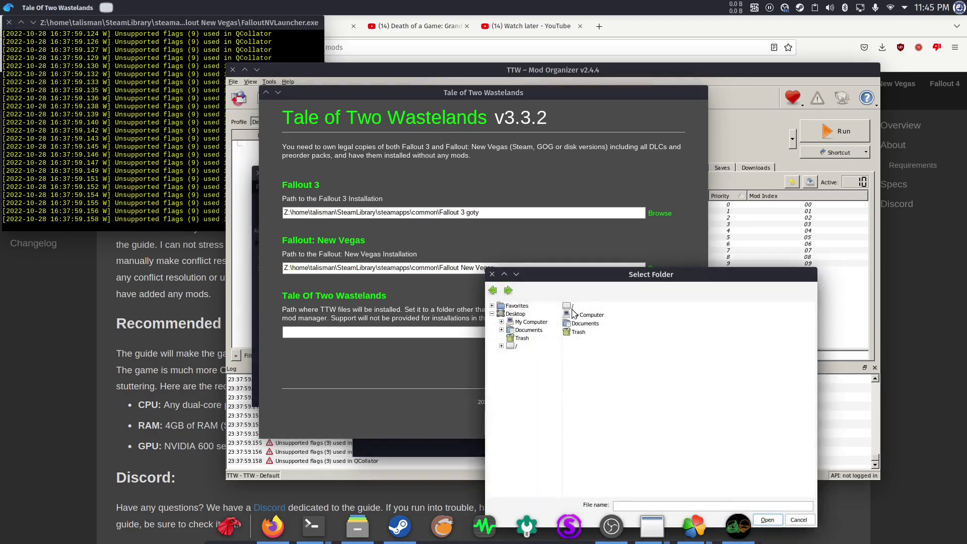
double_click(577, 340)
double_click(582, 305)
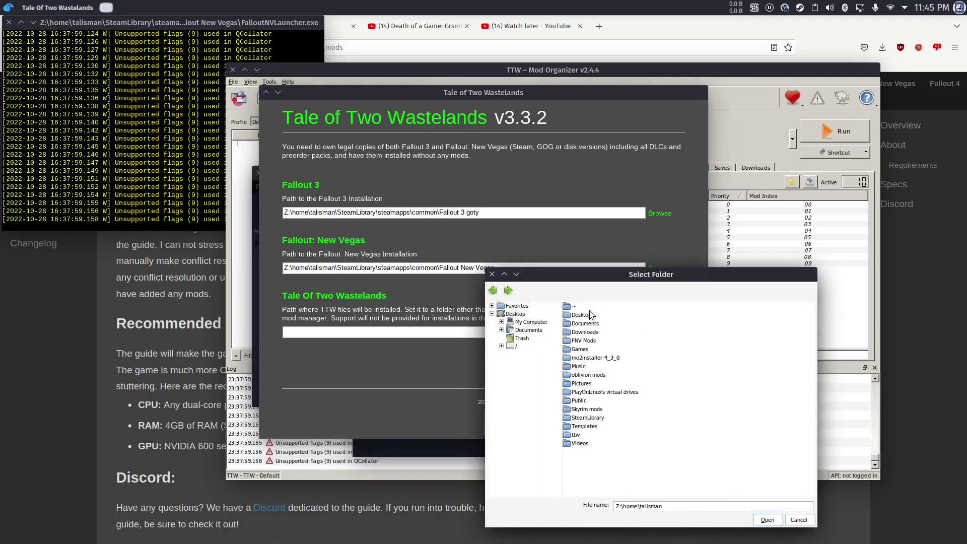
left_click(579, 442)
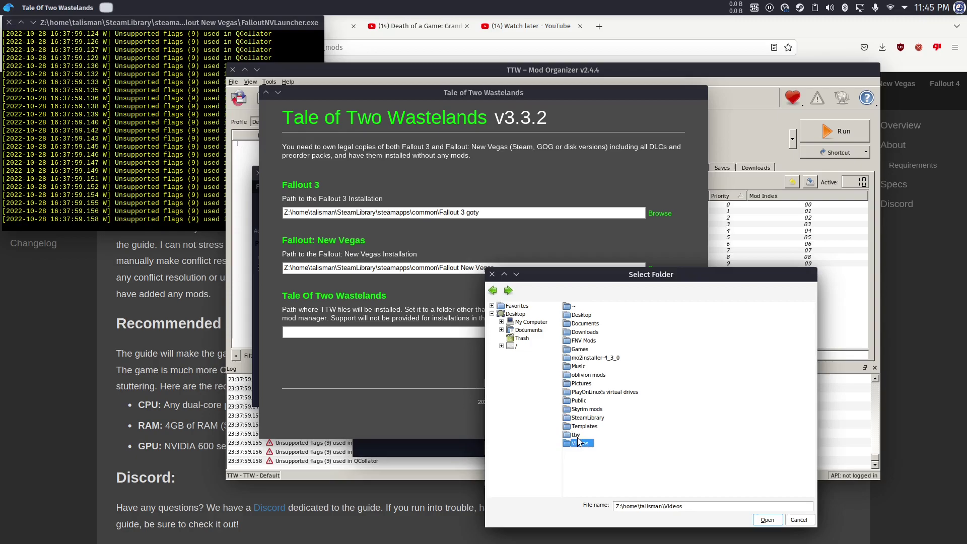
double_click(577, 436)
double_click(583, 316)
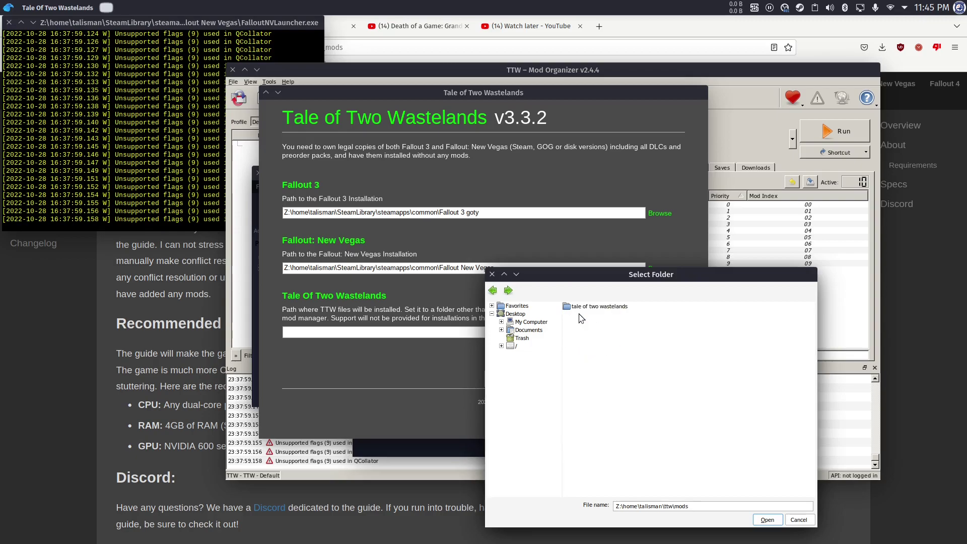
key("Return")
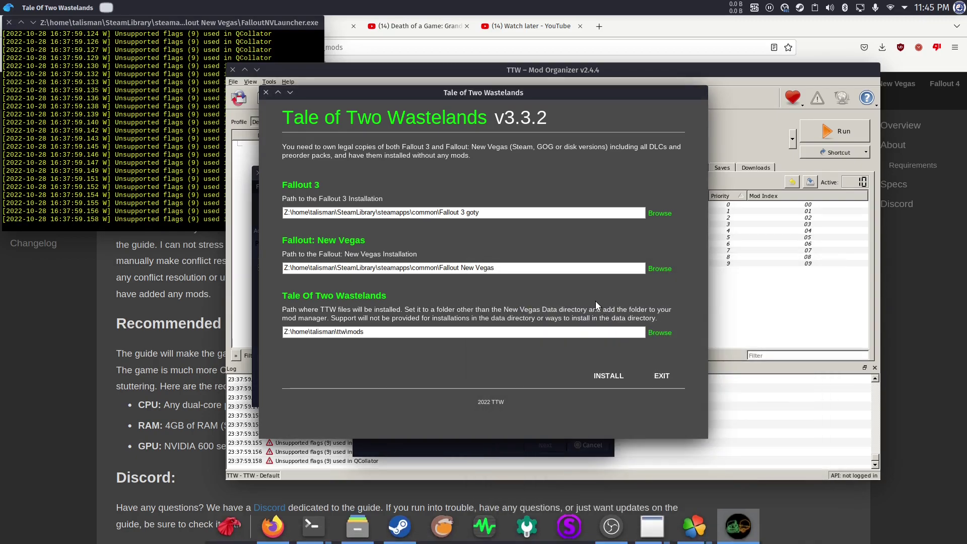
left_click(671, 332)
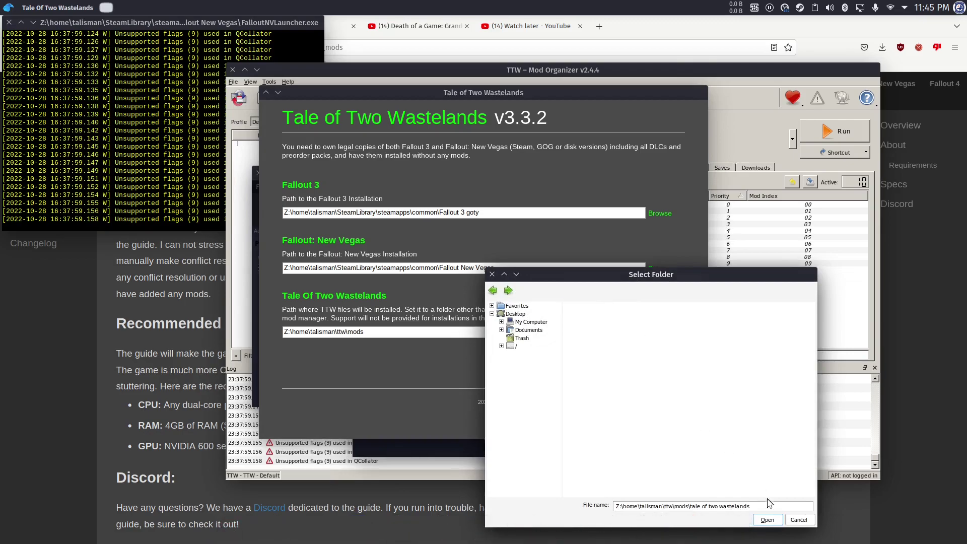
left_click(768, 520)
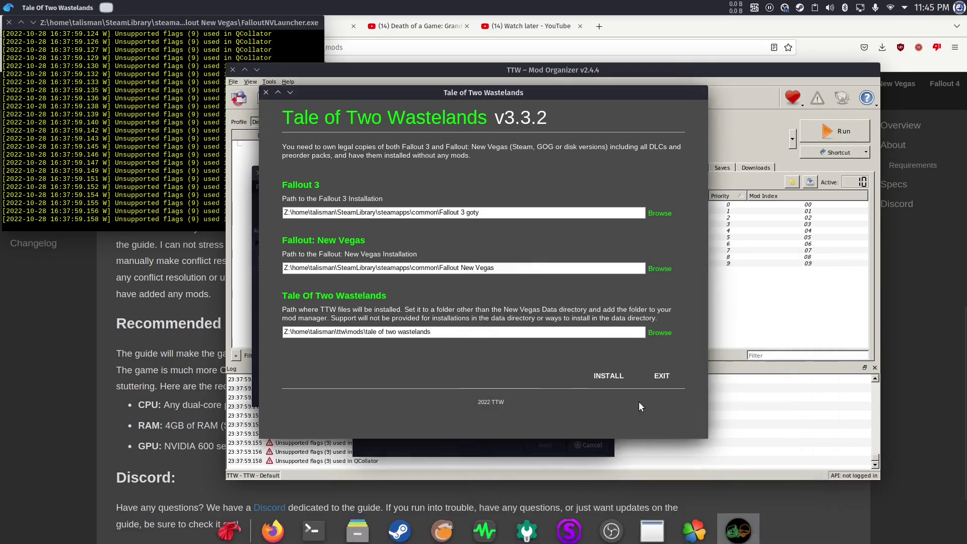
- Start the TTW installation, then bring the second Konsole terminal forward during processing
left_click(620, 382)
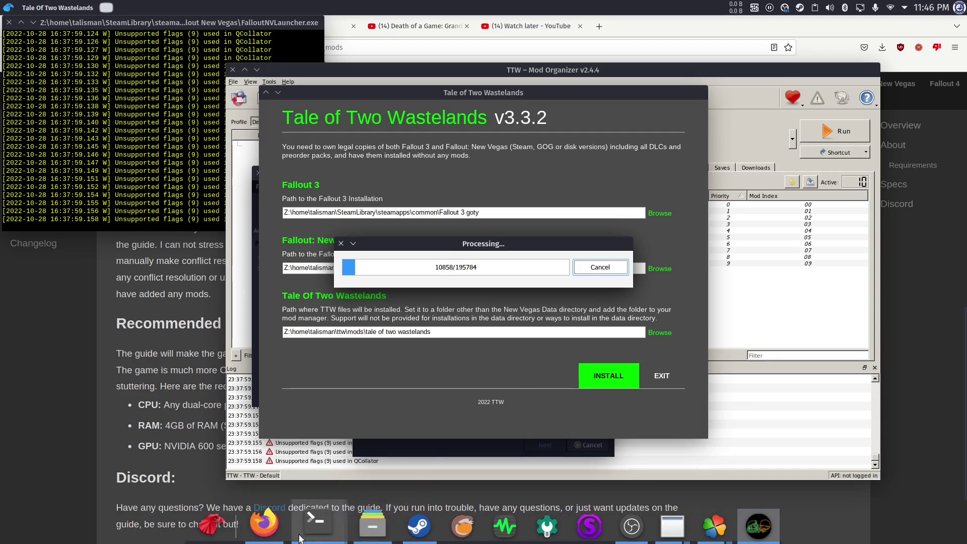
left_click(311, 525)
left_click(461, 458)
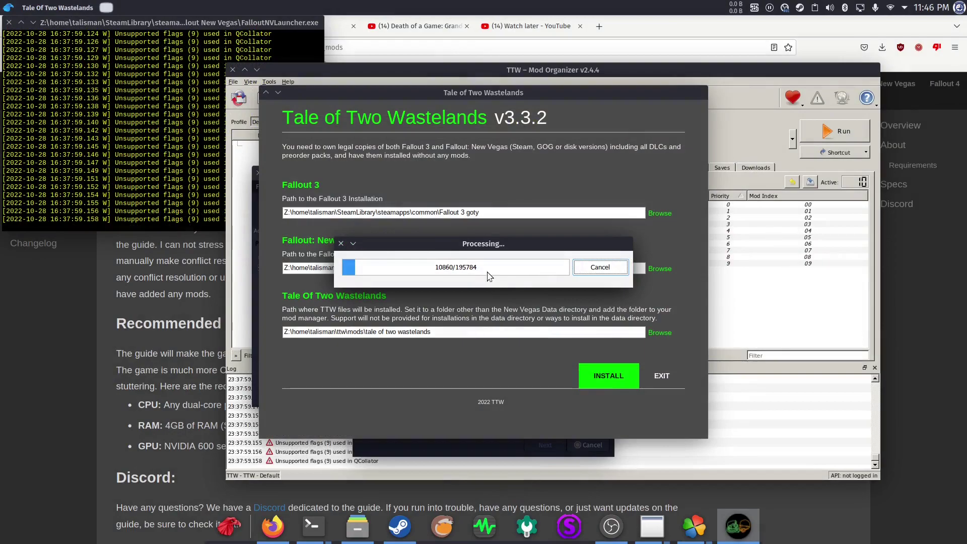
left_click(311, 524)
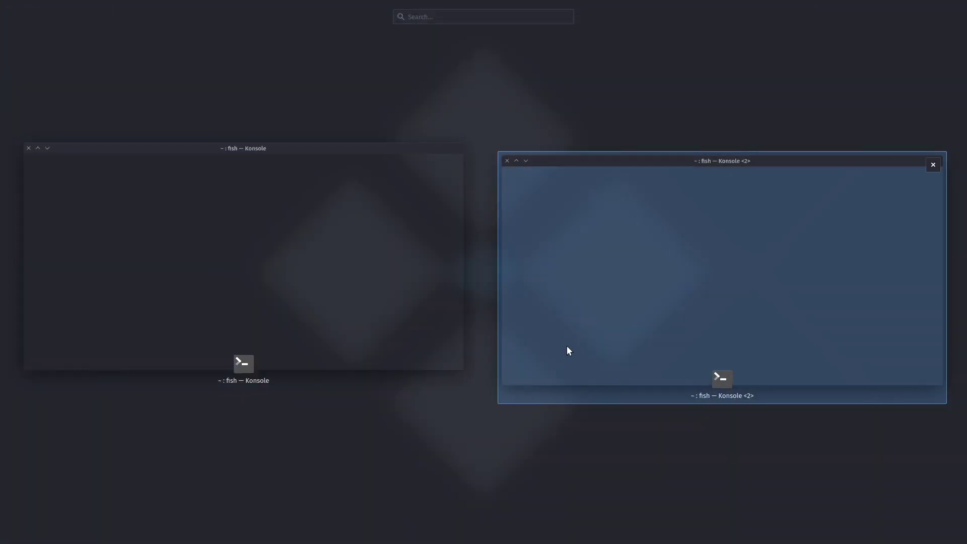
left_click(568, 350)
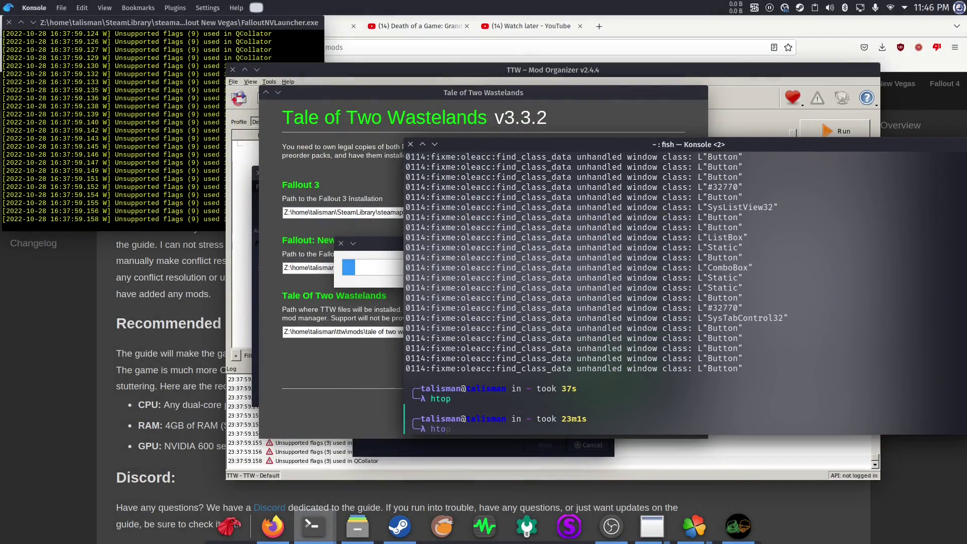
type("op")
- Run htop, move it aside while the installer finishes, then close that terminal
key("Return")
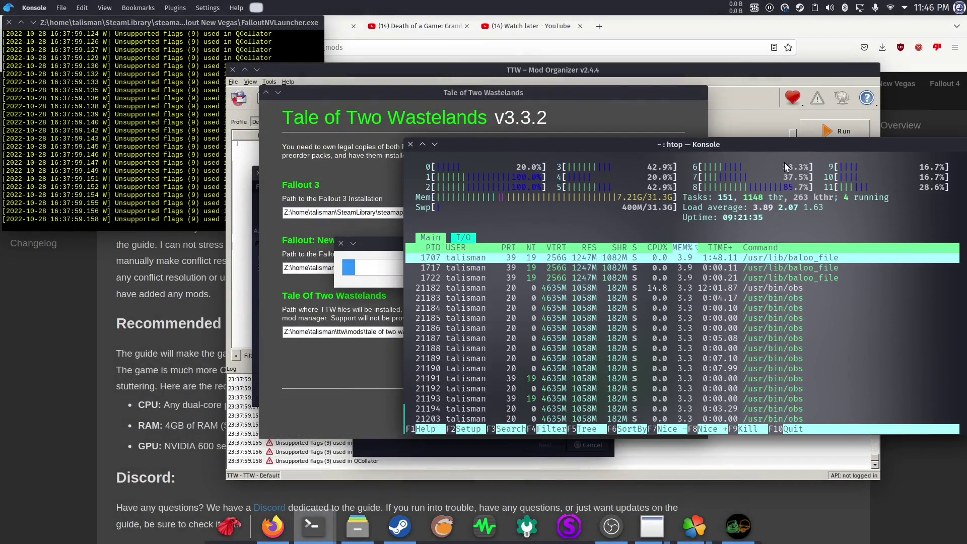
left_click_drag(773, 148, 663, 188)
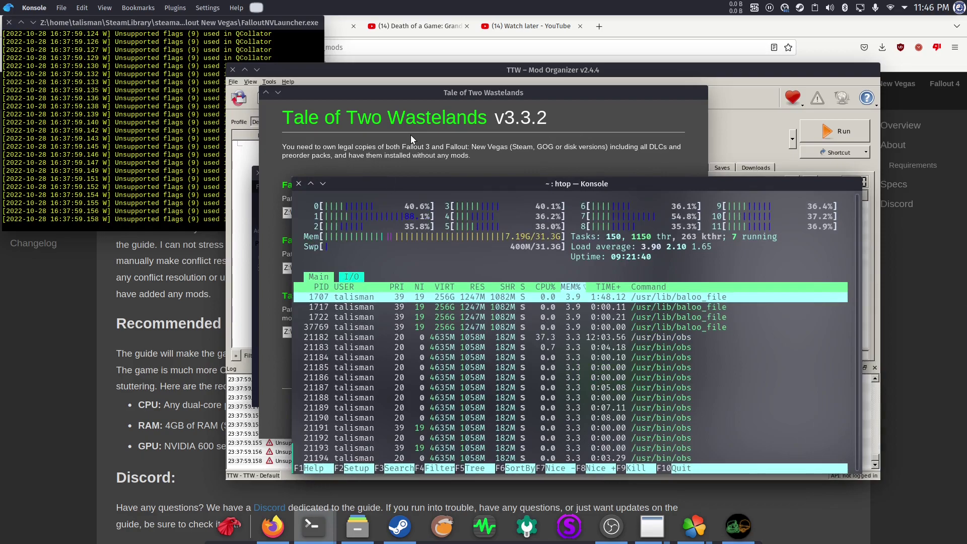
left_click(325, 184)
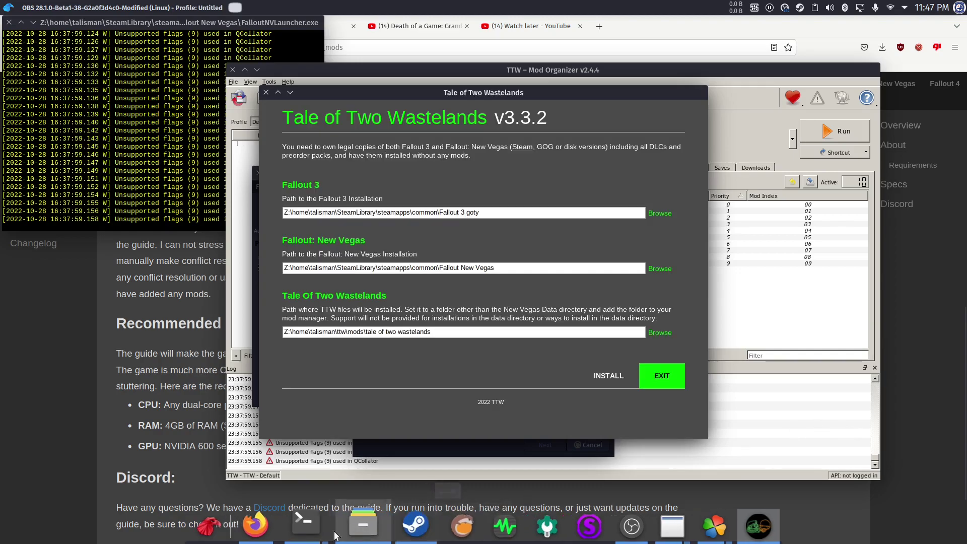
left_click(313, 525)
left_click(398, 344)
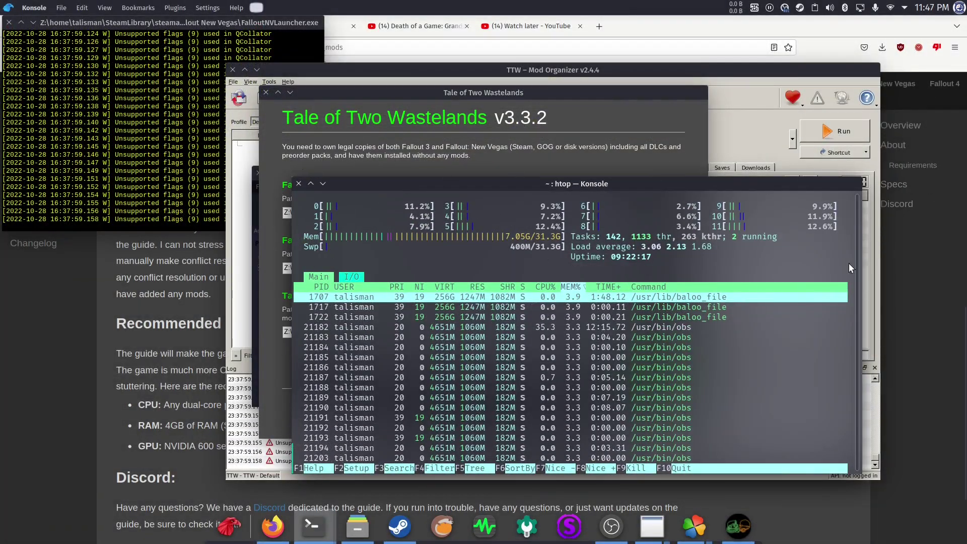
left_click(299, 185)
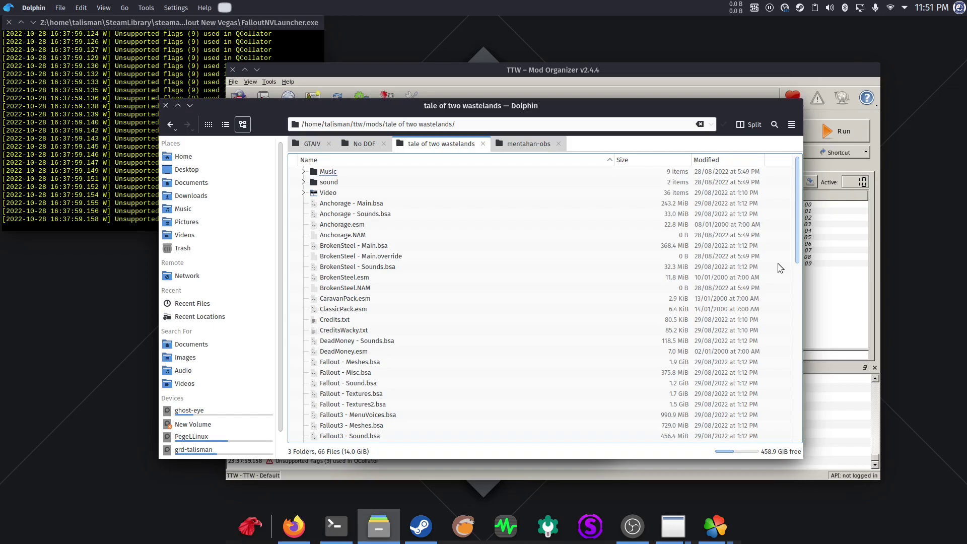
scroll(782, 260, "down", 8)
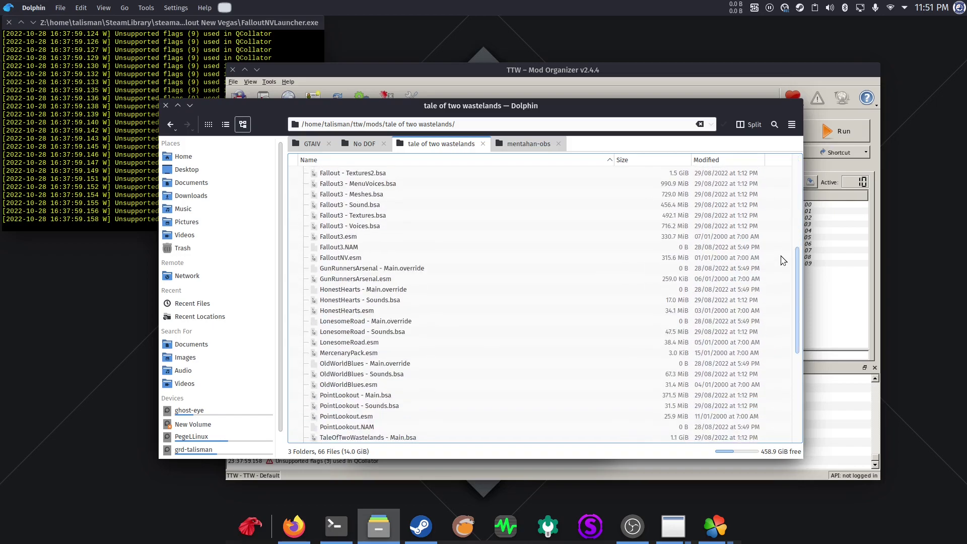
scroll(782, 260, "down", 3)
scroll(781, 260, "down", 3)
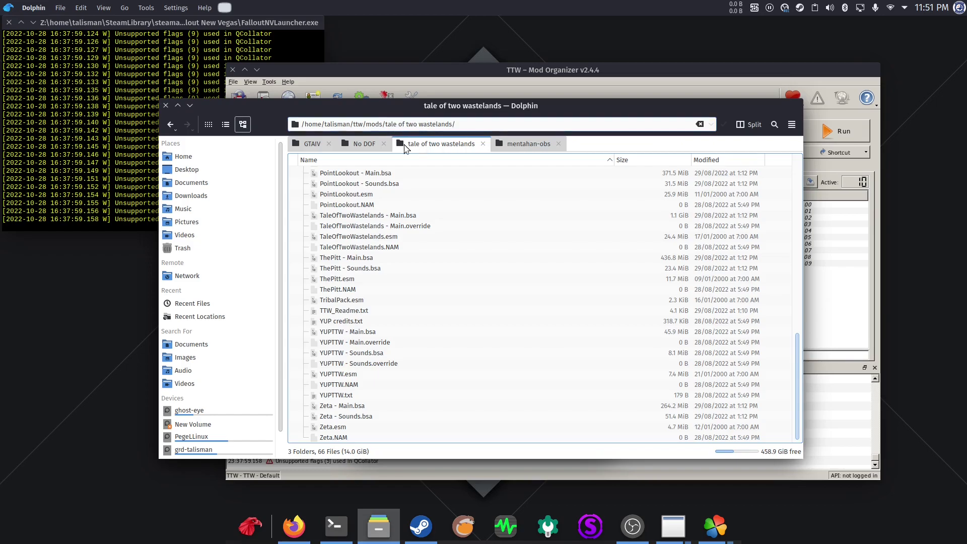
scroll(482, 319, "up", 10)
scroll(472, 289, "up", 4)
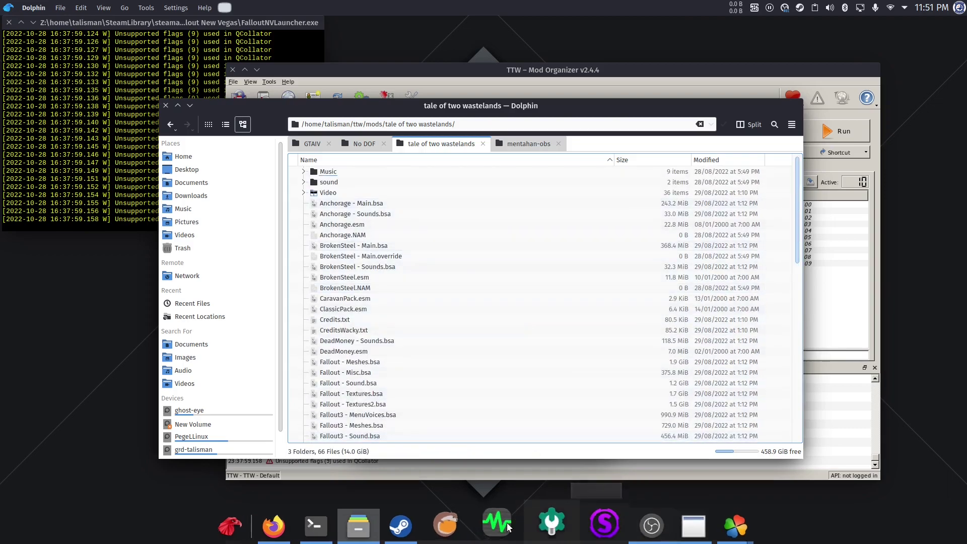
- Bring the Mod Organizer 2 TTW instance to the front from the taskbar
mouse_move(401, 525)
left_click(414, 532)
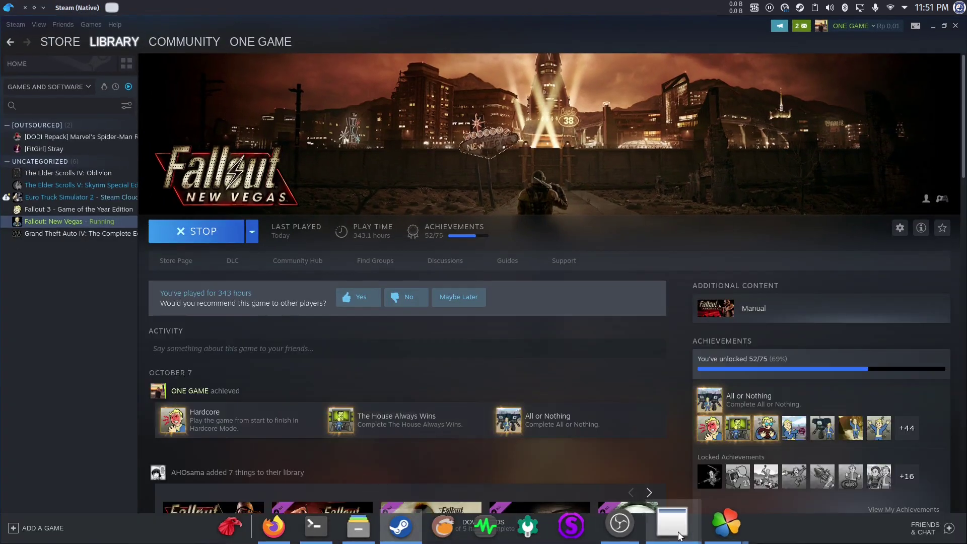
left_click(415, 534)
mouse_move(693, 526)
left_click(673, 527)
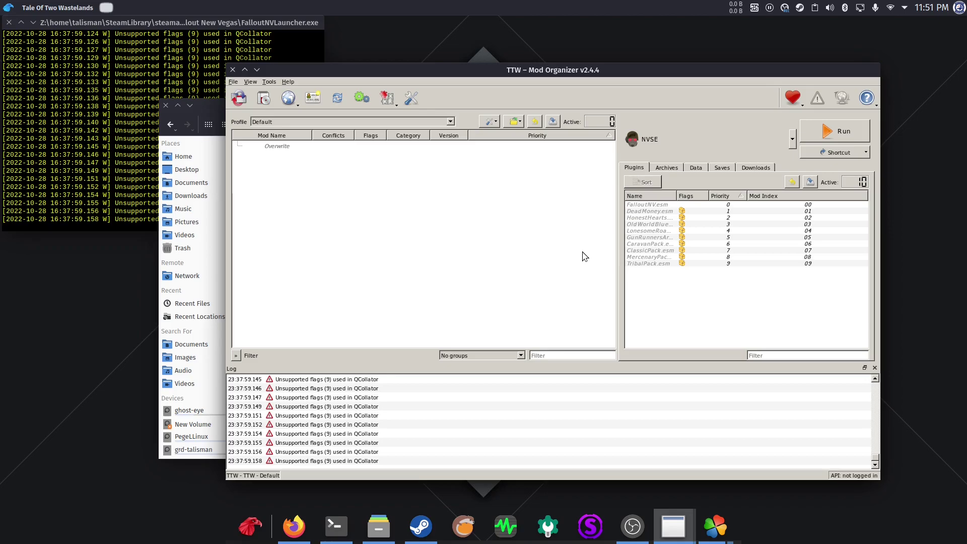
- Widen the Mod Name column and tick the 'tale of two wastelands' mod to enable it
left_click(281, 148)
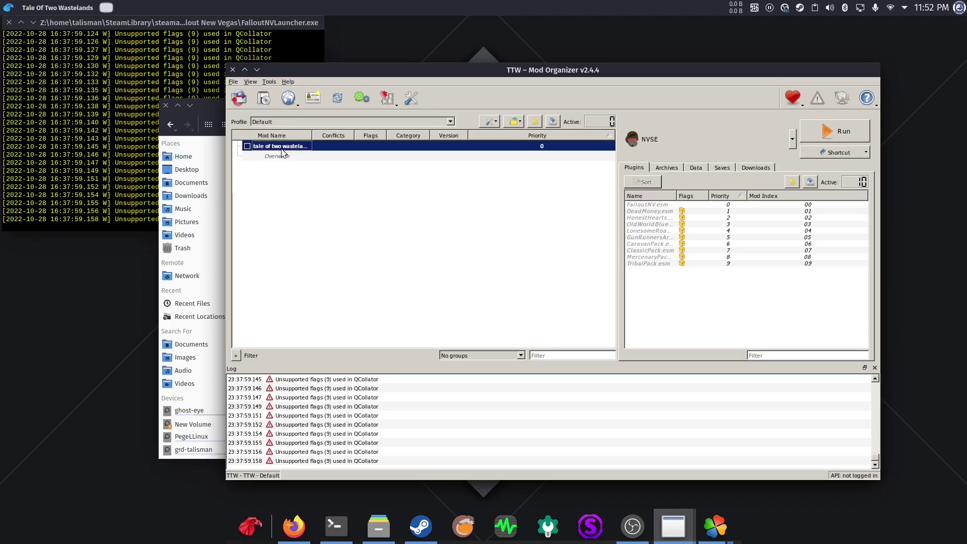
left_click_drag(312, 135, 336, 135)
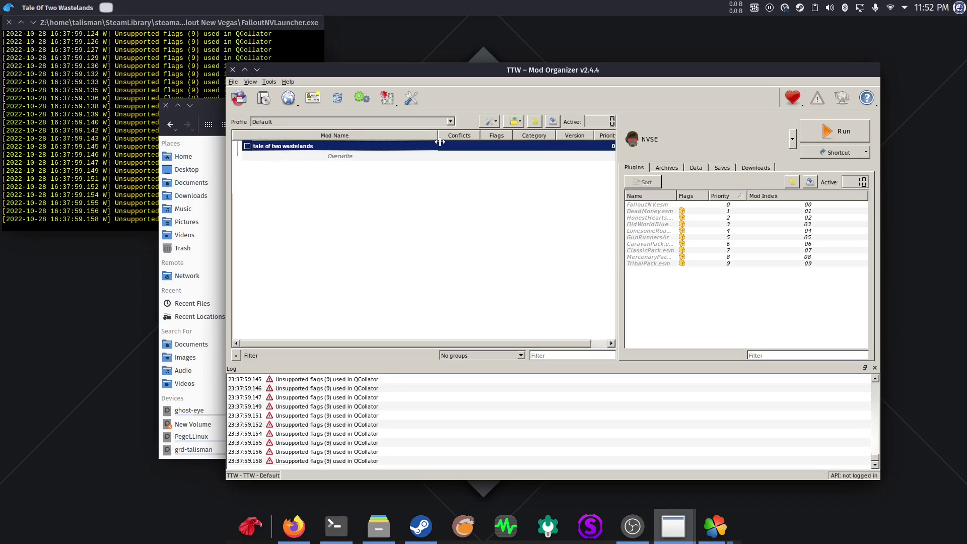
left_click(247, 146)
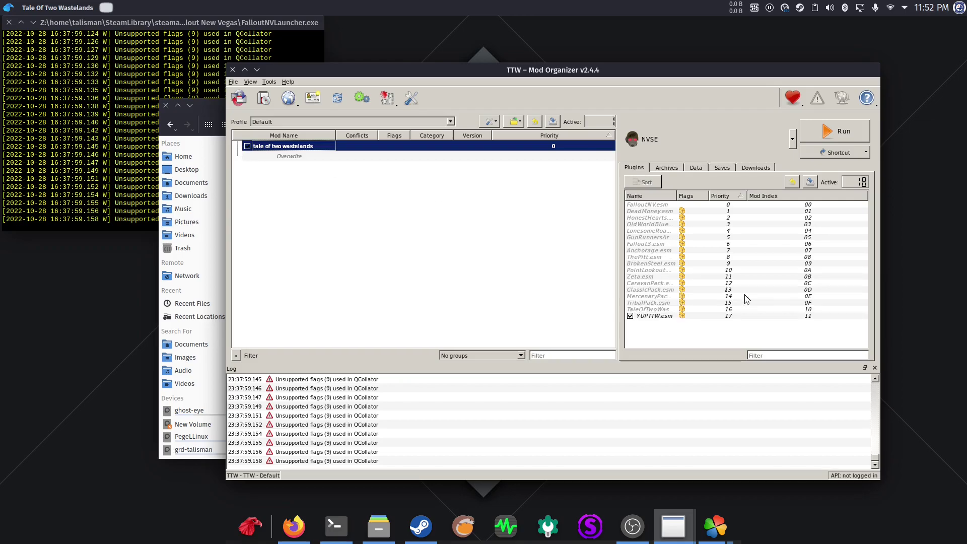
left_click(389, 225)
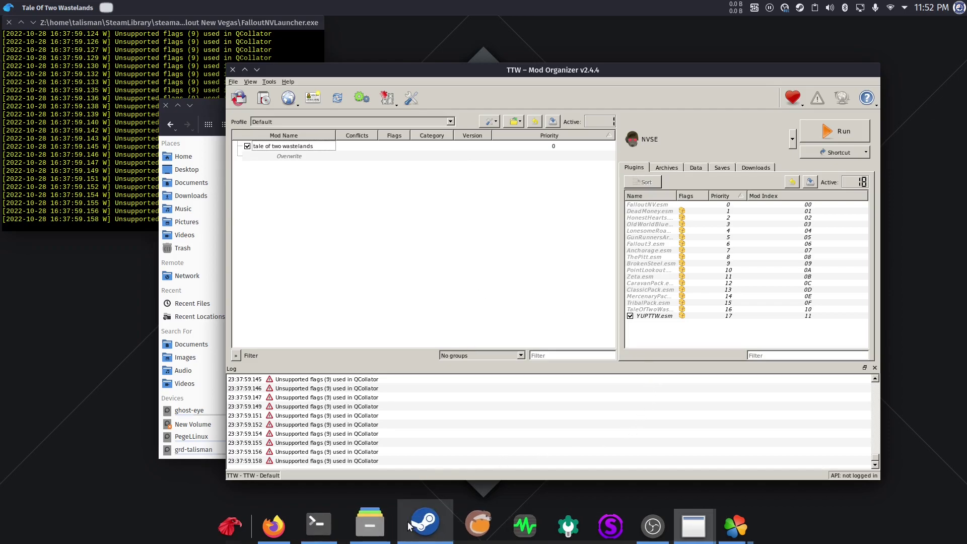
- Open the Essential Mods page in Firefox's TTW Installation Guide tab
left_click(294, 524)
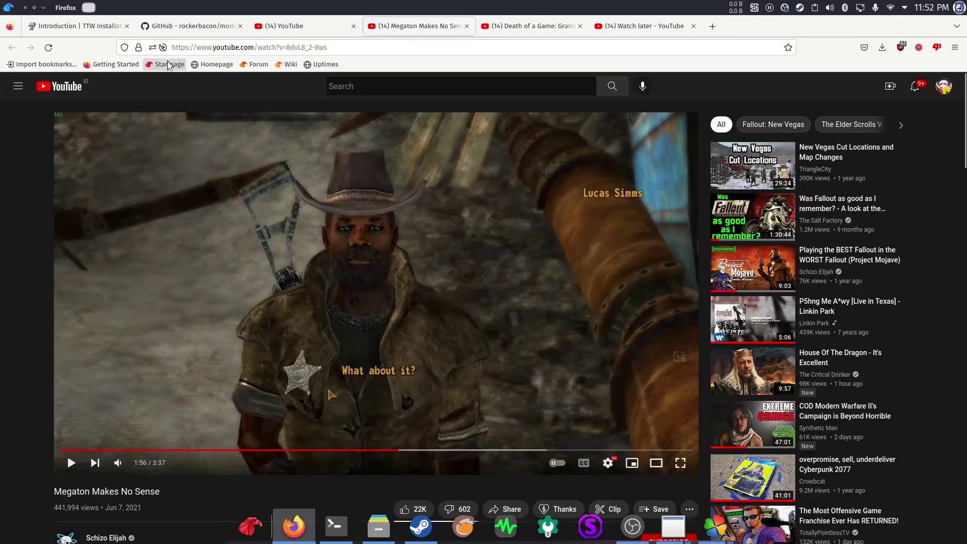
left_click(181, 26)
left_click(75, 26)
scroll(181, 227, "down", 1)
scroll(181, 226, "down", 2)
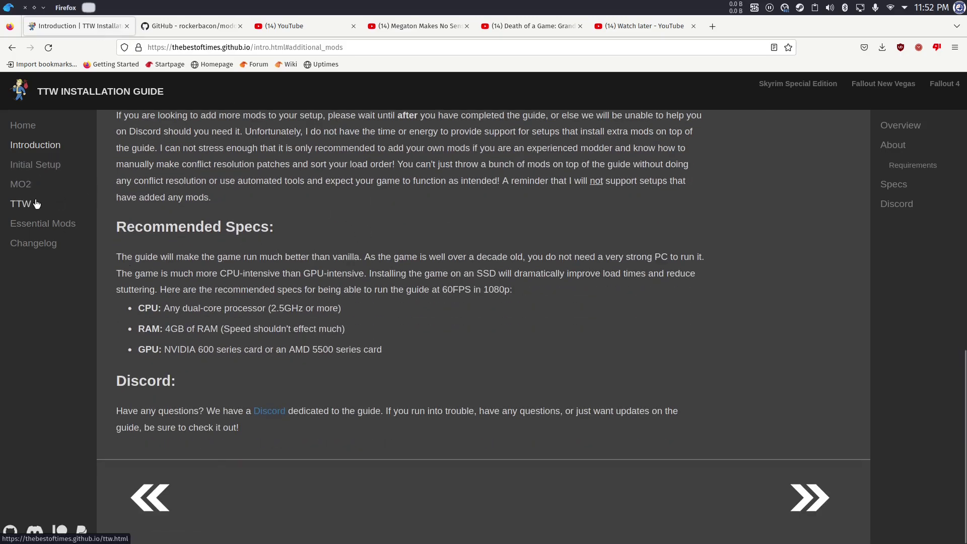
left_click(37, 223)
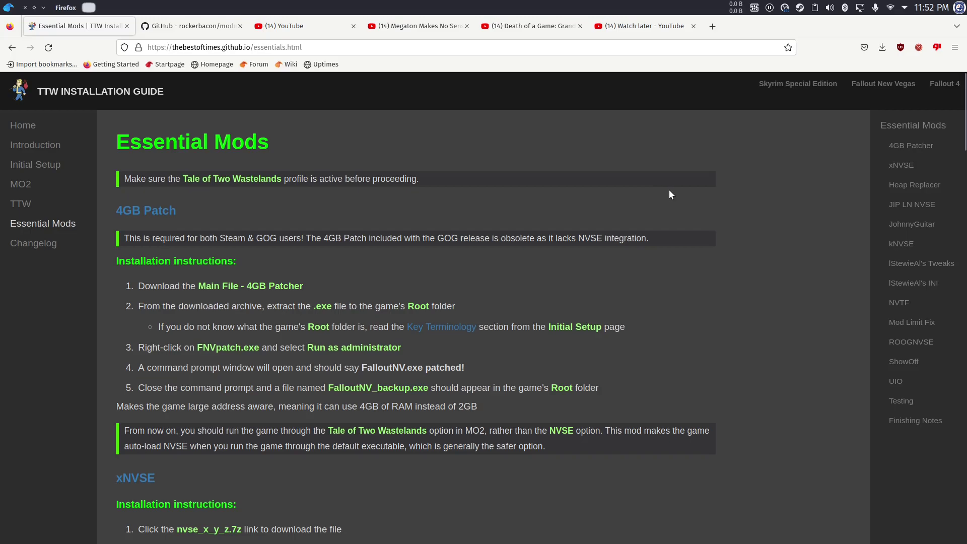
scroll(742, 249, "down", 2)
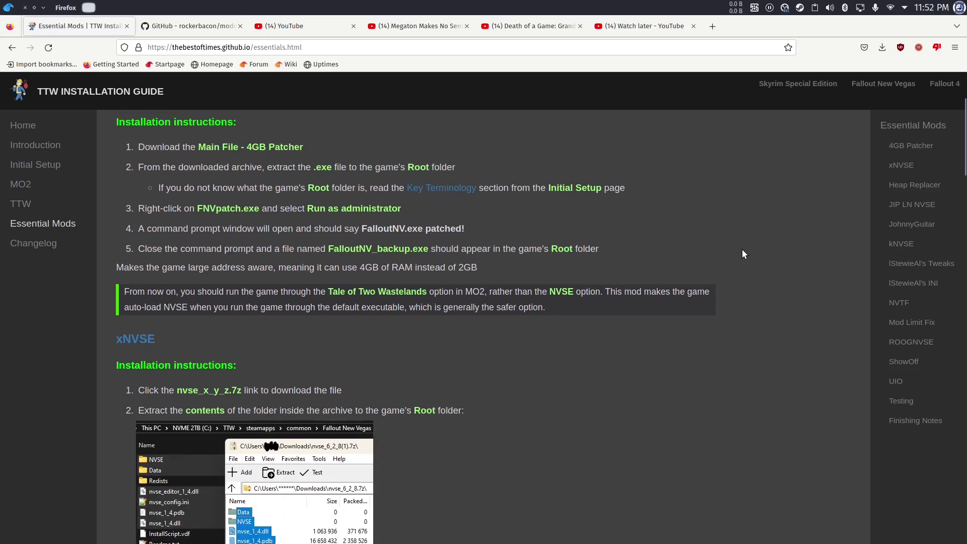
scroll(743, 239, "down", 1)
scroll(744, 231, "down", 3)
scroll(738, 224, "down", 2)
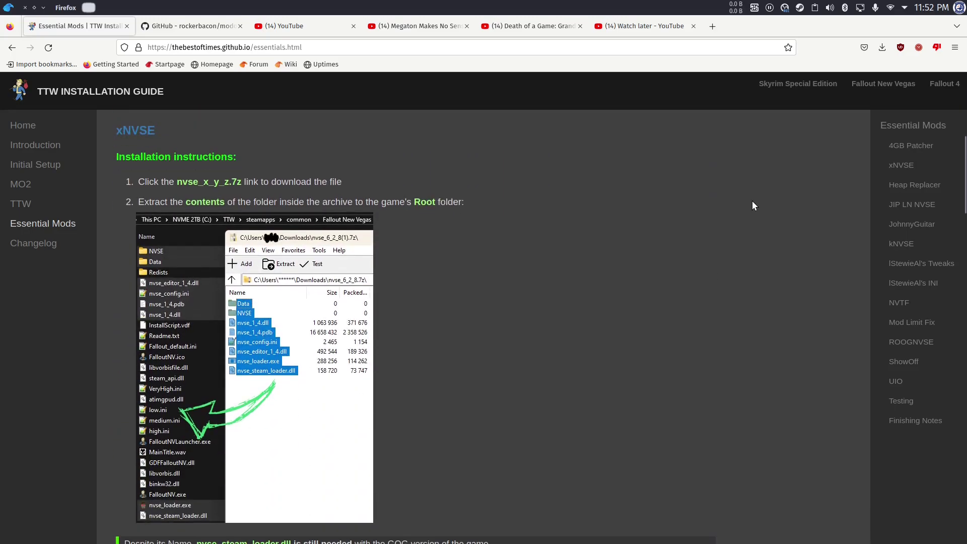
scroll(751, 202, "down", 2)
scroll(753, 204, "down", 6)
scroll(753, 201, "down", 3)
scroll(807, 220, "down", 3)
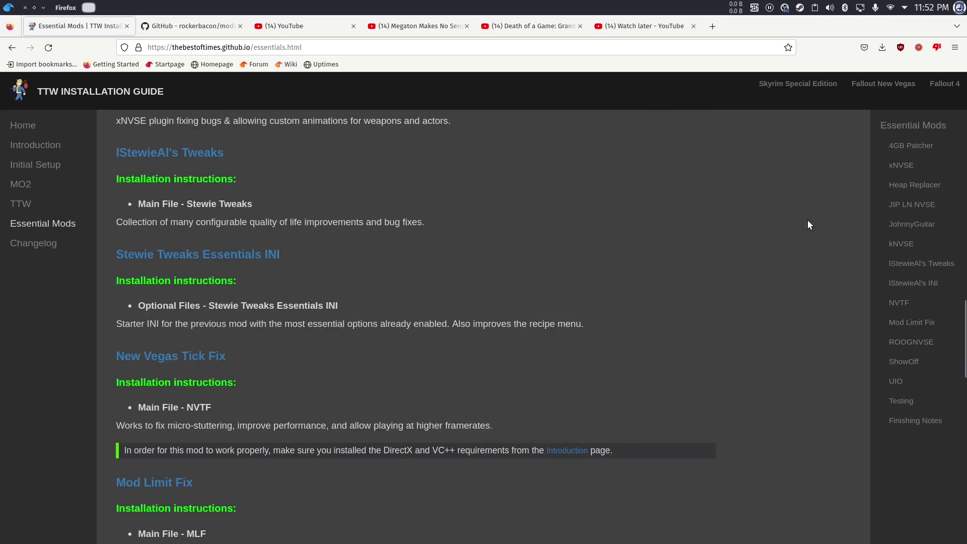
scroll(808, 220, "down", 5)
- Move between Mod Organizer's mod list and Firefox, briefly opening and closing a new tab
left_click(674, 531)
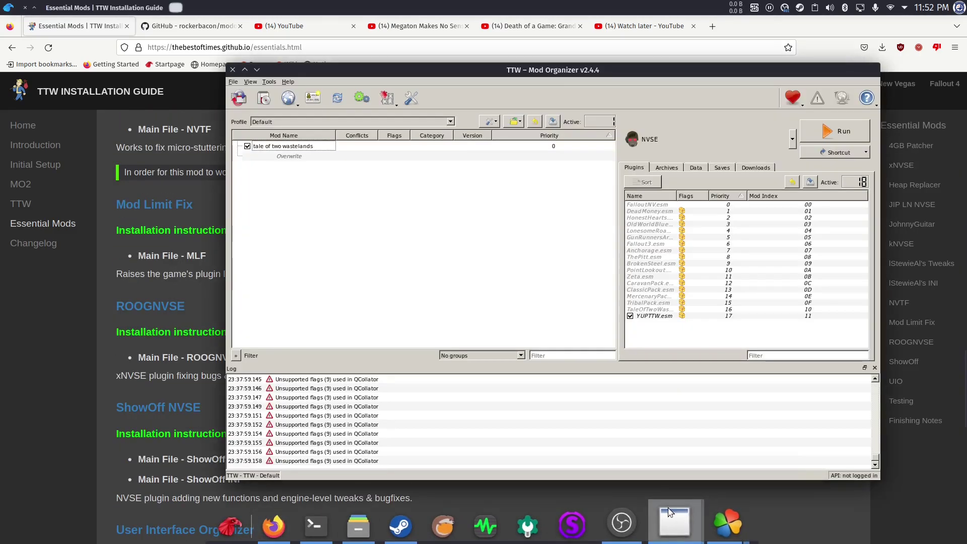
right_click(266, 189)
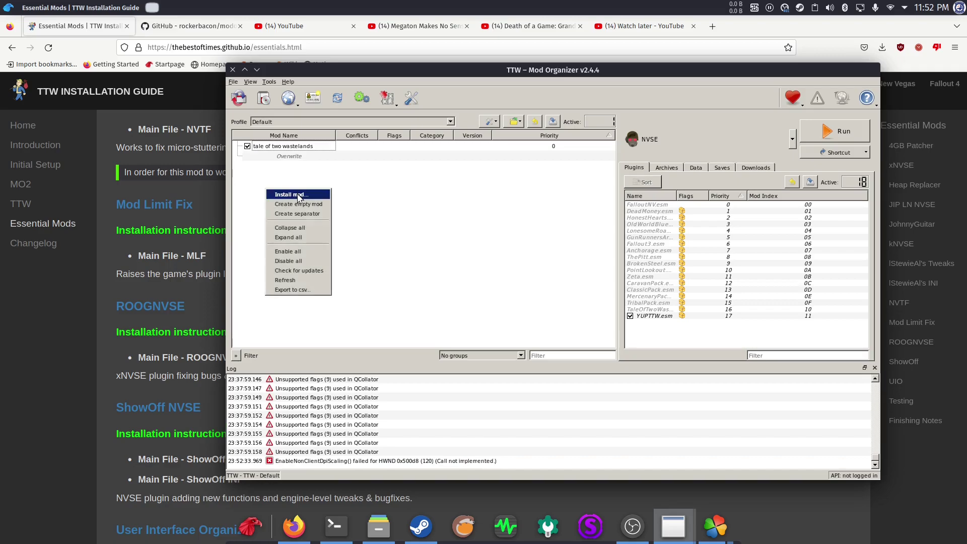
left_click(171, 212)
key("ctrl+t")
key("ctrl+w")
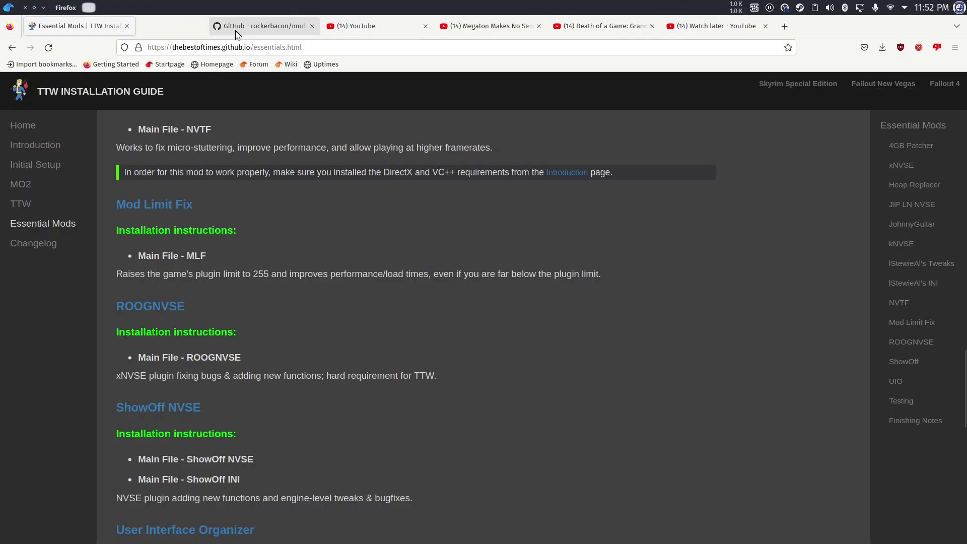
scroll(399, 252, "up", 5)
scroll(408, 260, "down", 3)
scroll(469, 302, "down", 10)
scroll(589, 401, "down", 10)
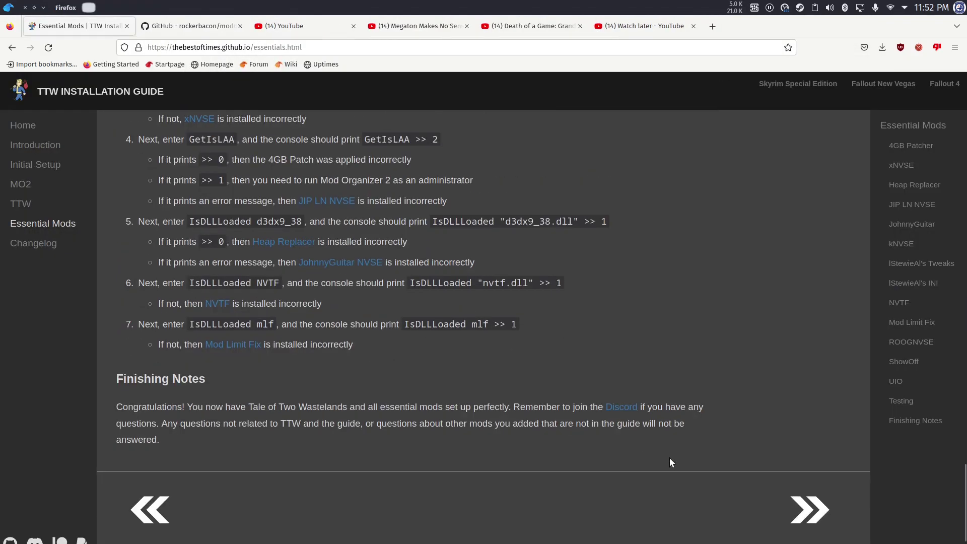
left_click(676, 523)
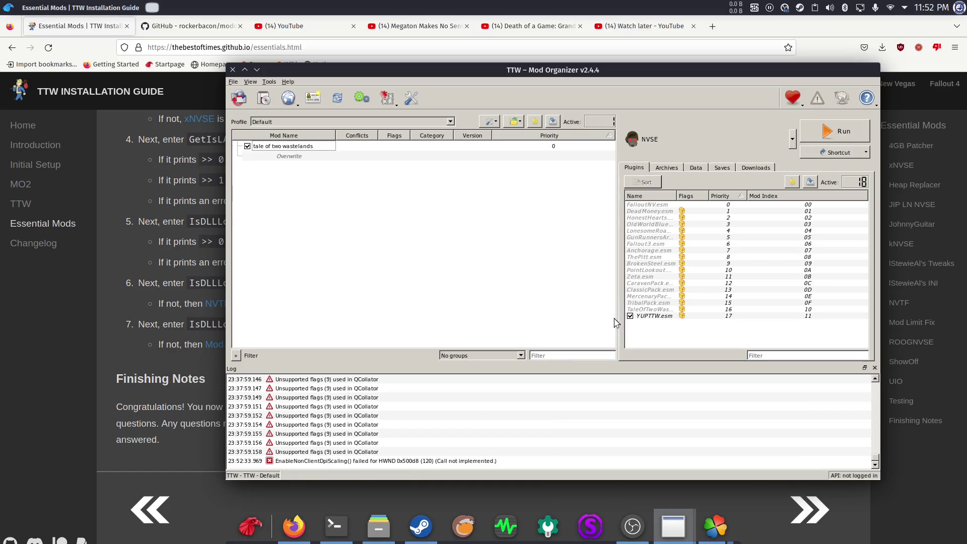
mouse_move(633, 525)
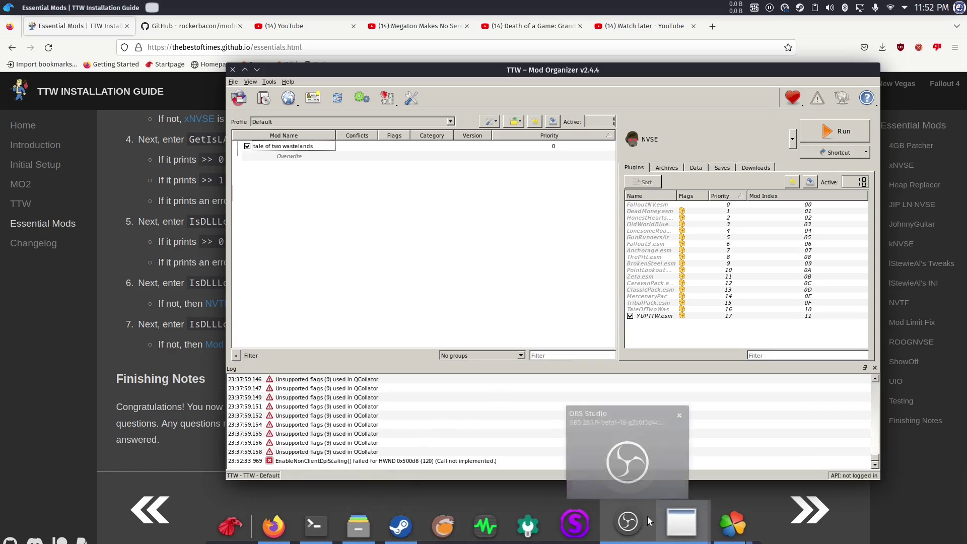
left_click(647, 516)
left_click(647, 515)
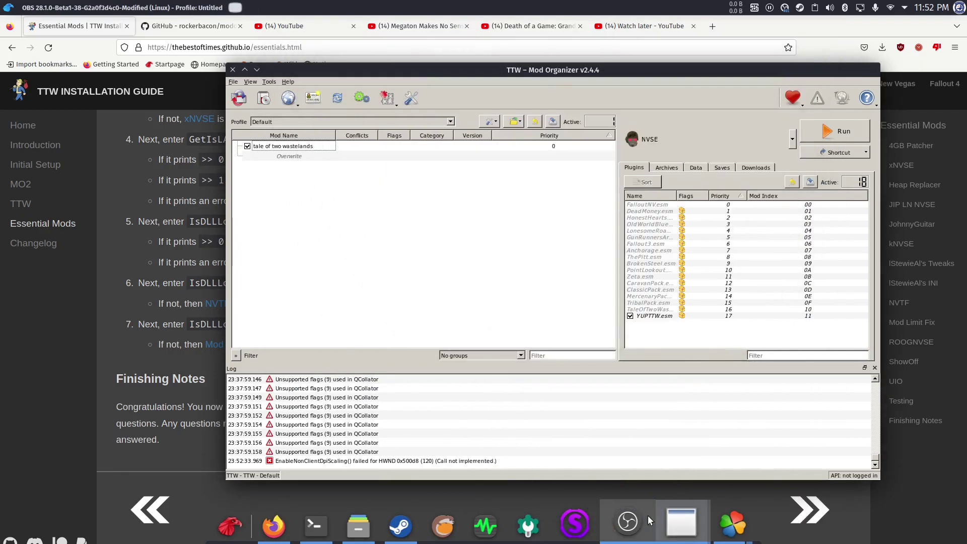